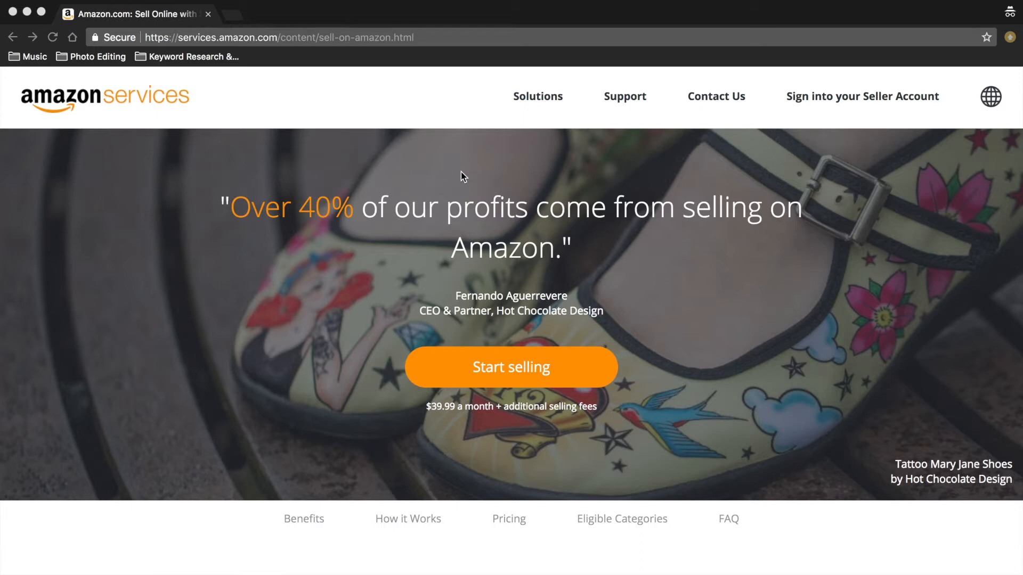
# Step: Open the selling-plans pricing page and view the Professional $39.99/month vs Individual $0.99/item comparison
pyautogui.scroll(-3, 453, 526)
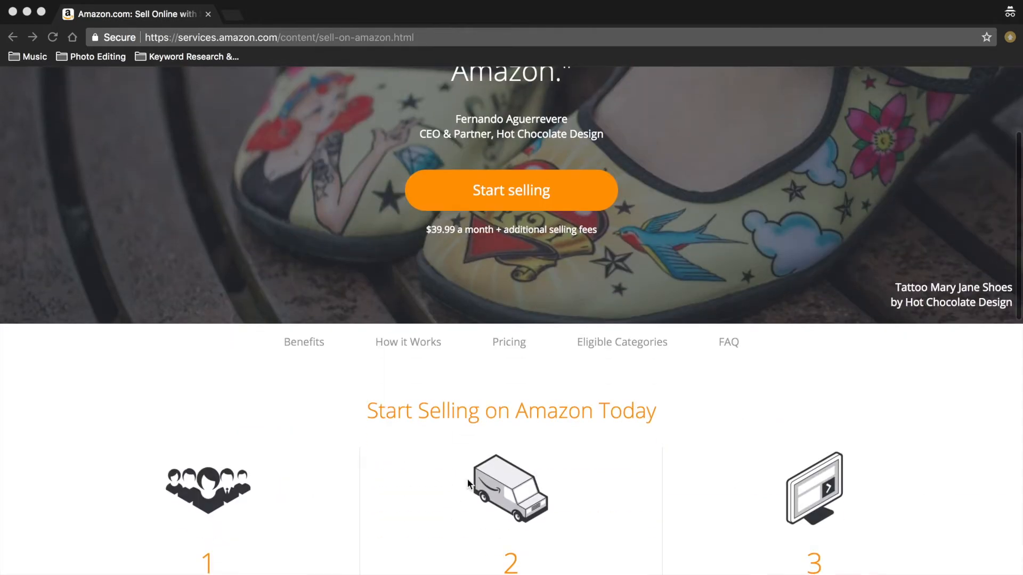
pyautogui.scroll(-3, 512, 338)
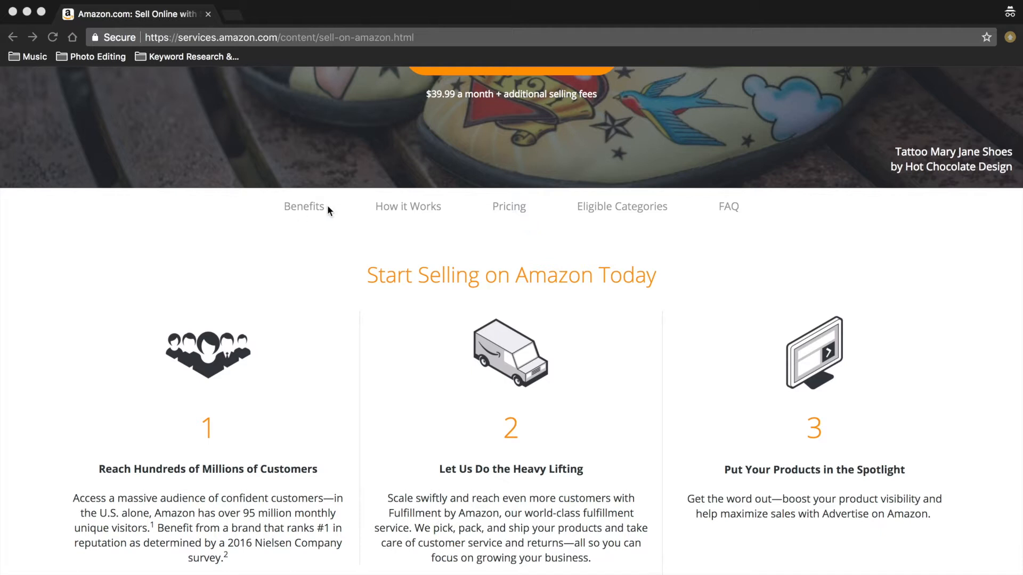
pyautogui.click(511, 209)
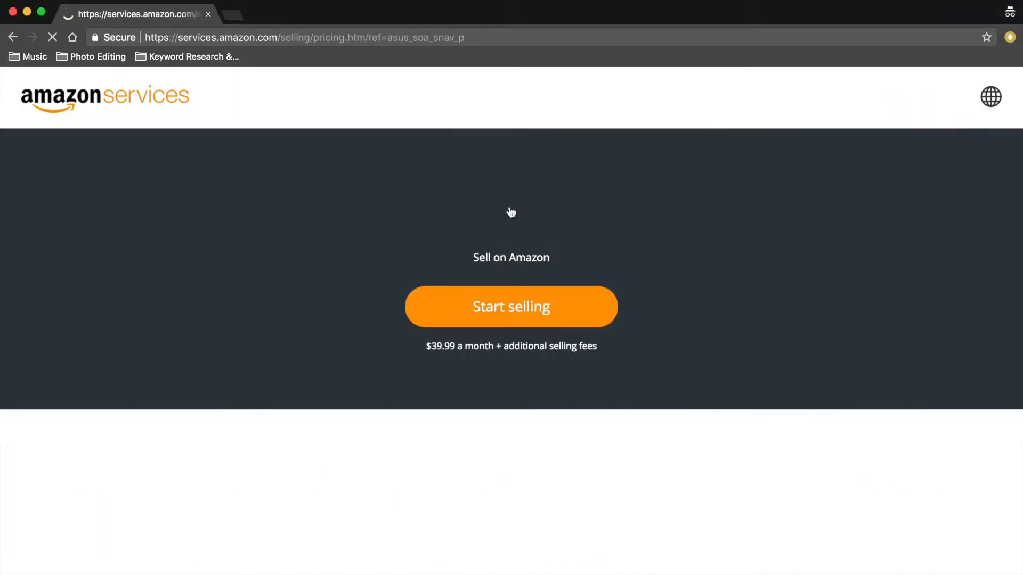
pyautogui.scroll(-3, 617, 378)
pyautogui.scroll(-5, 617, 378)
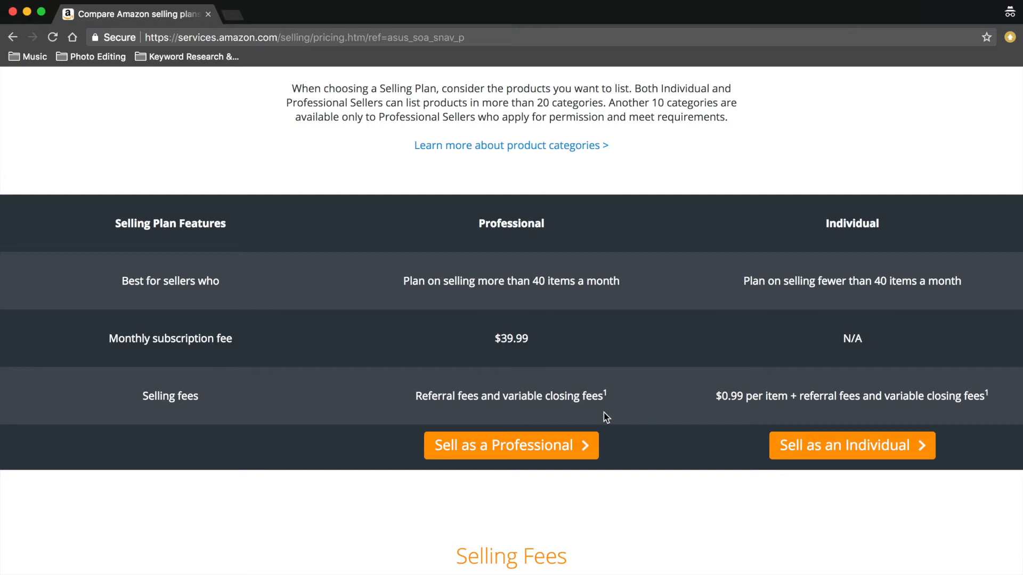
# Step: Choose Sell as a Professional and create a new Amazon account
pyautogui.click(515, 453)
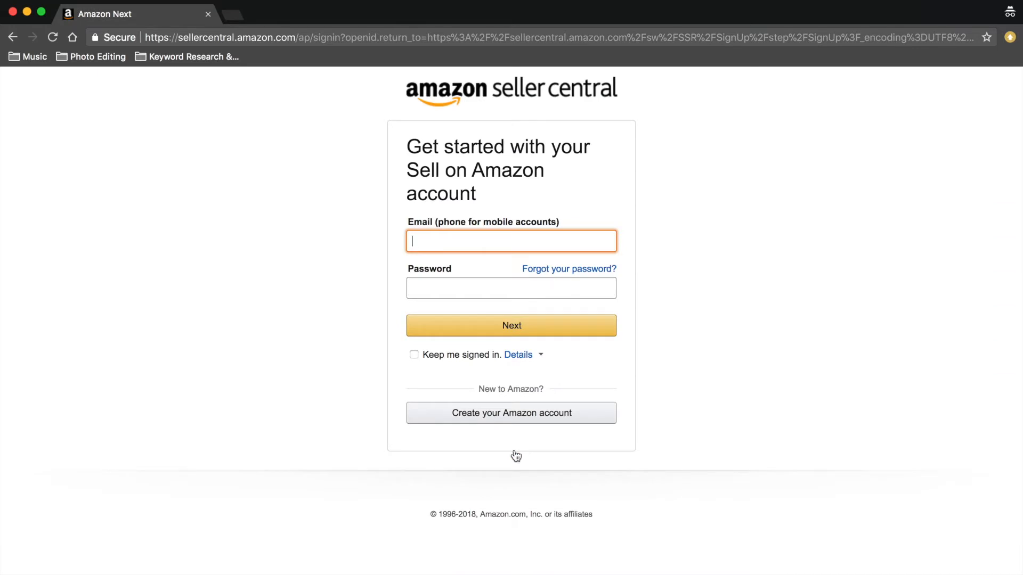
pyautogui.click(498, 423)
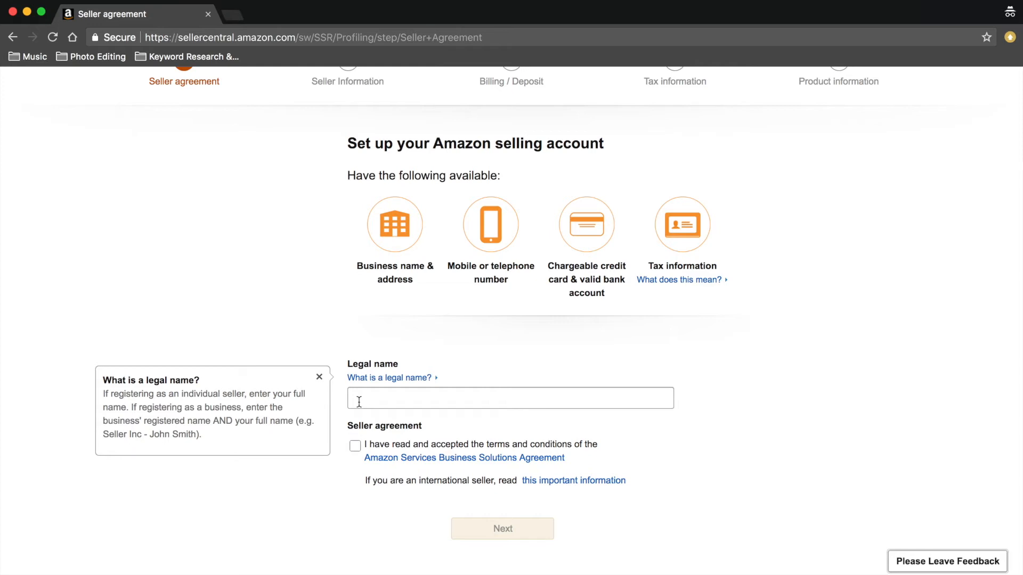
# Step: Enter the seller's full legal name, accept the seller agreement, and continue to Seller Information
pyautogui.click(359, 402)
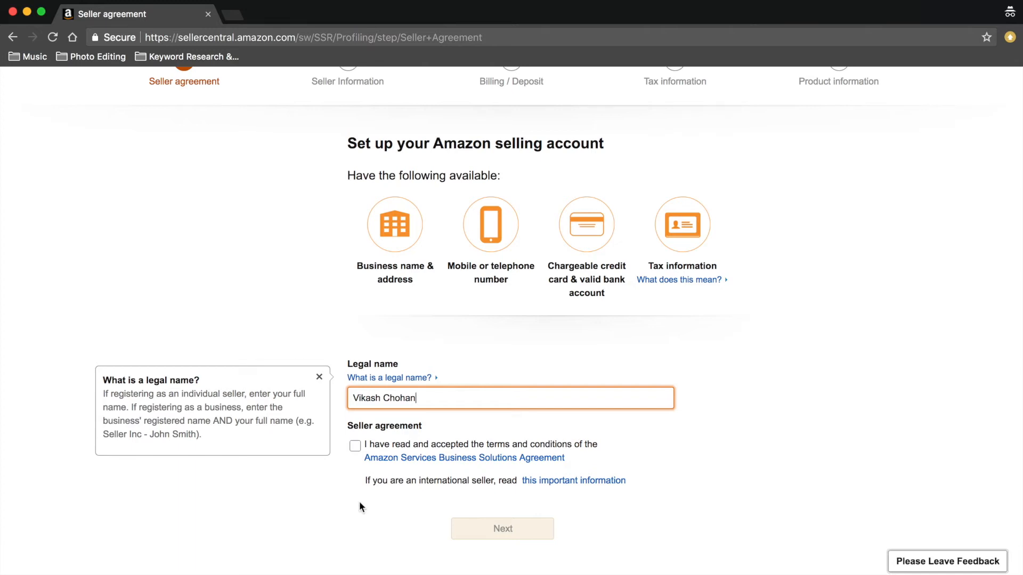
pyautogui.click(411, 466)
pyautogui.click(355, 446)
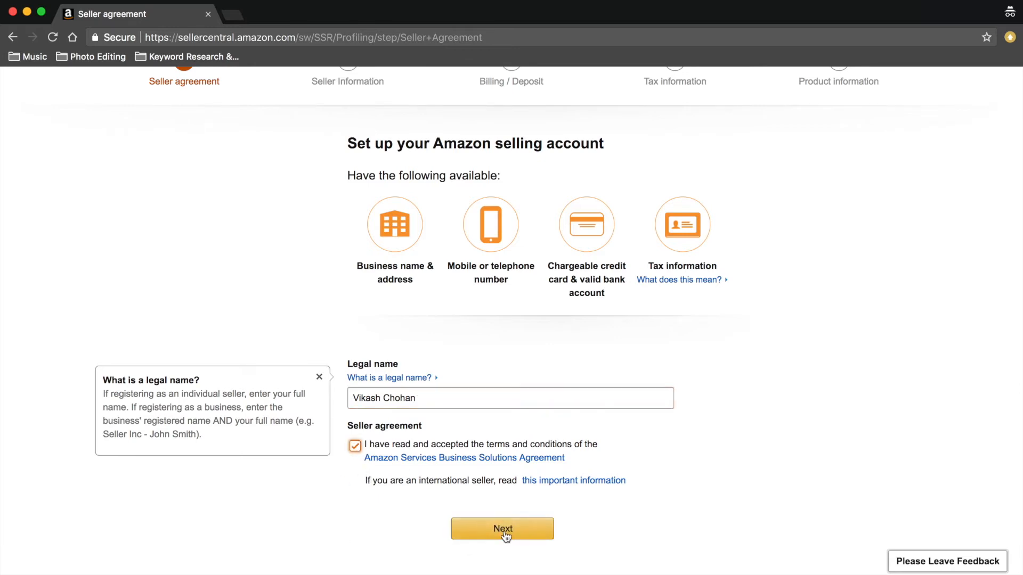
pyautogui.click(505, 533)
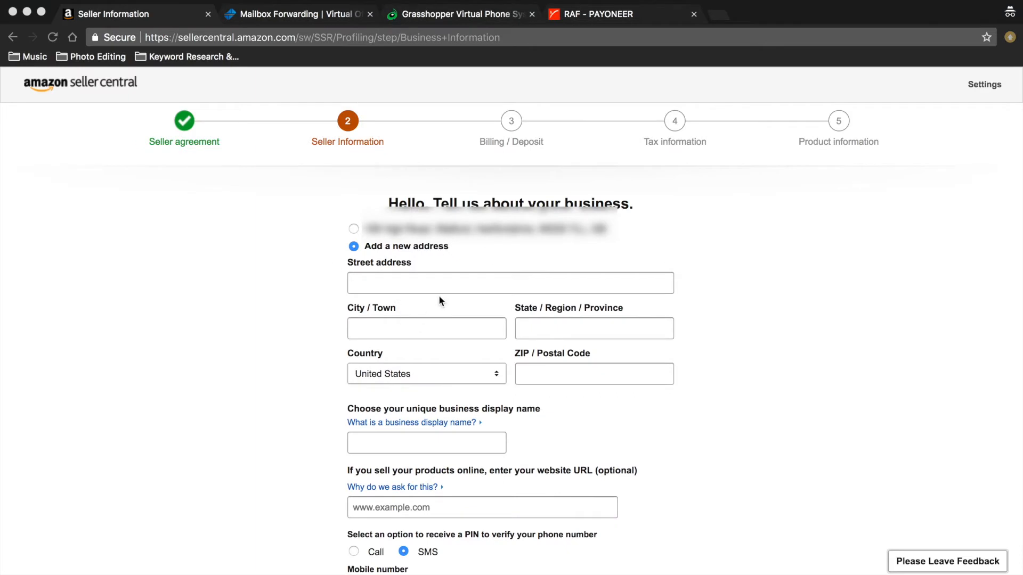
# Step: Keep United States as the business address country, then switch to the Mailbox Forwarding site
pyautogui.click(496, 376)
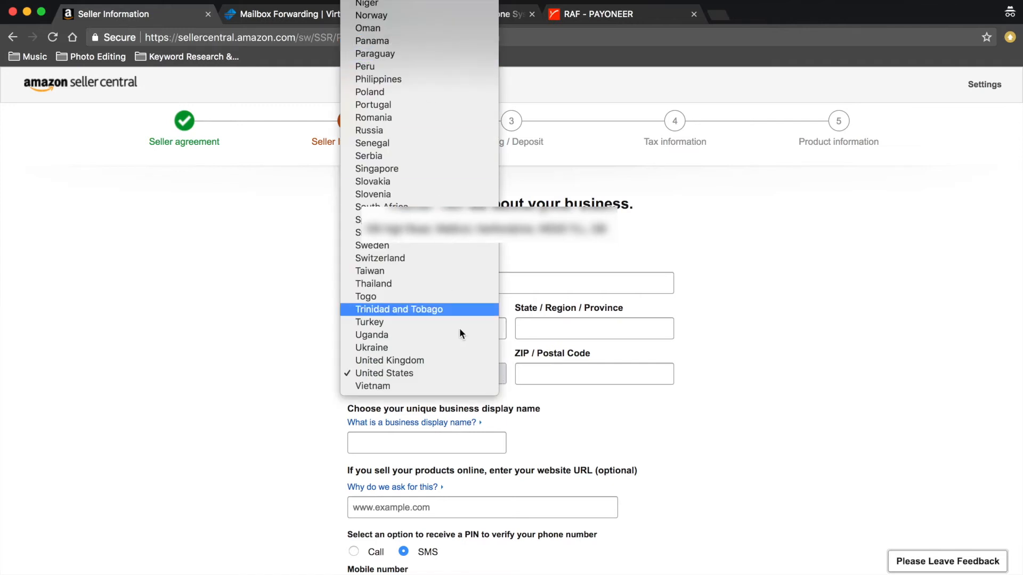
pyautogui.click(754, 407)
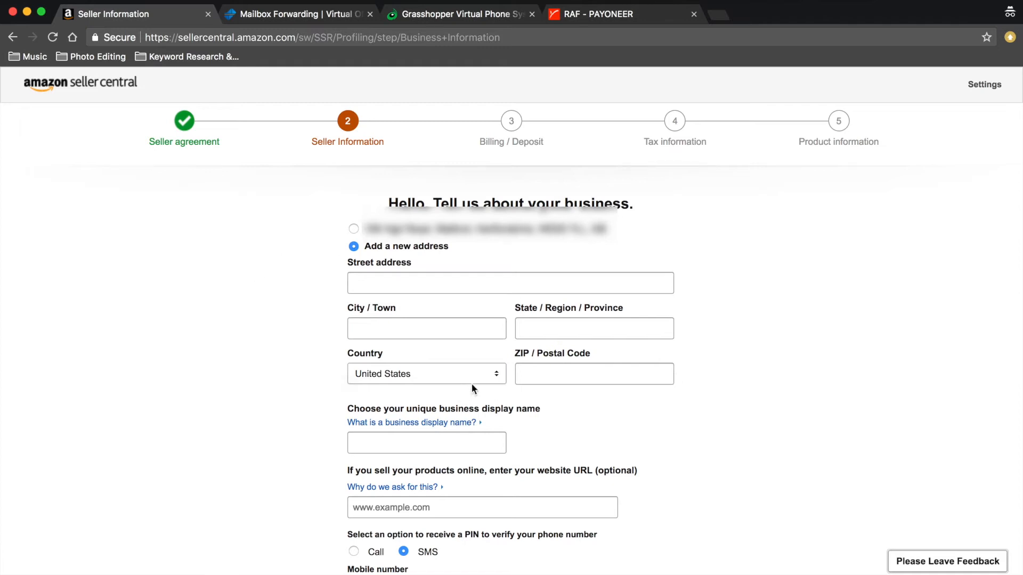
pyautogui.click(297, 19)
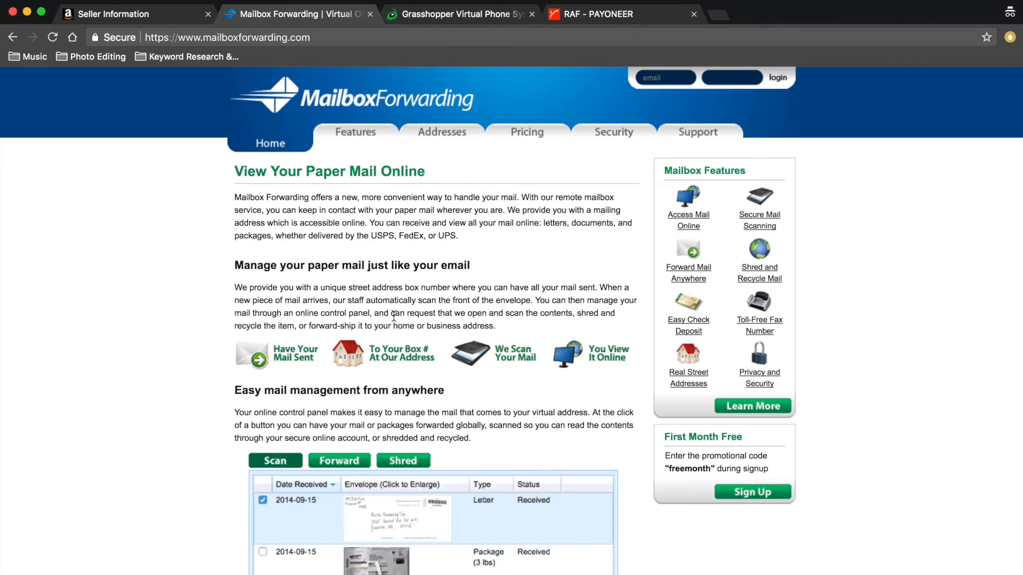
# Step: Return from Mailbox Forwarding to the Seller Information form
pyautogui.click(135, 19)
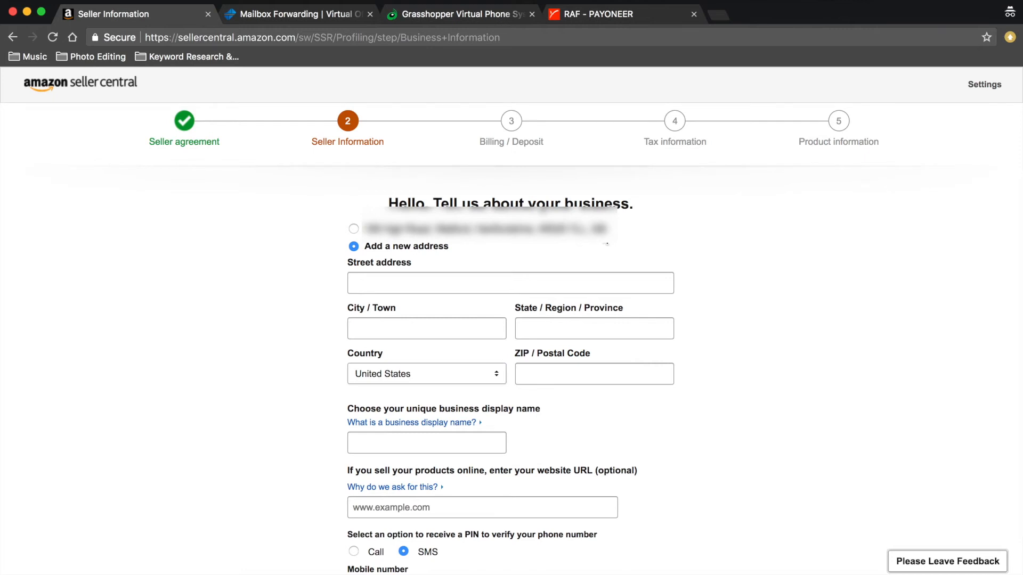
# Step: Enter the seller's name as the business display name so it shows Available
pyautogui.scroll(-2, 605, 238)
pyautogui.click(540, 244)
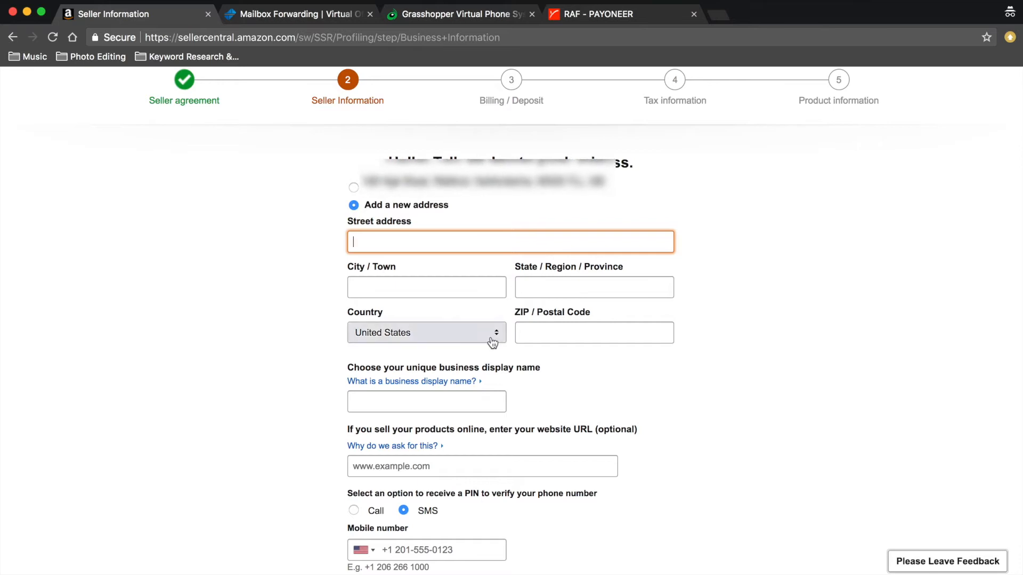
pyautogui.scroll(-3, 549, 367)
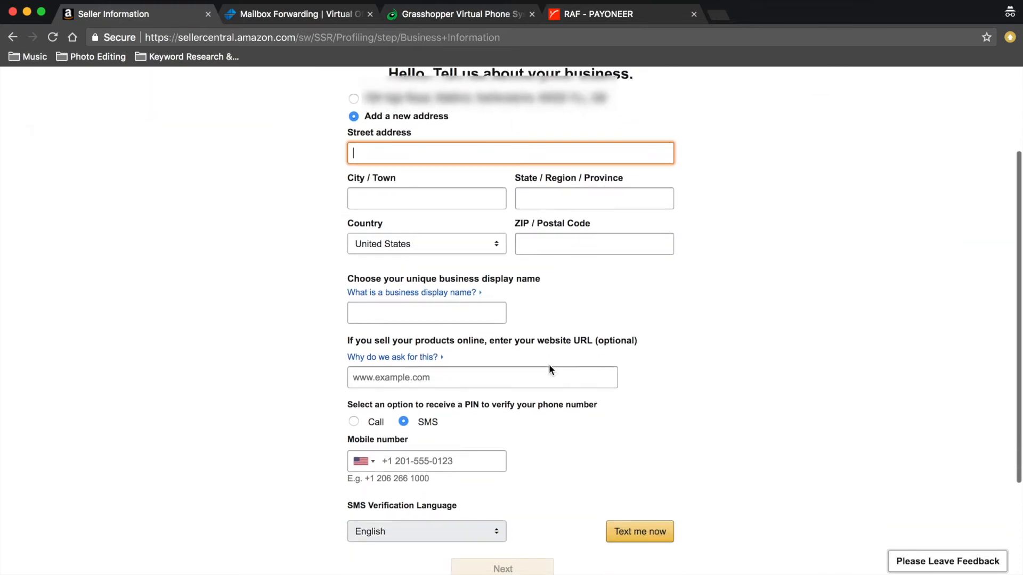
pyautogui.click(418, 315)
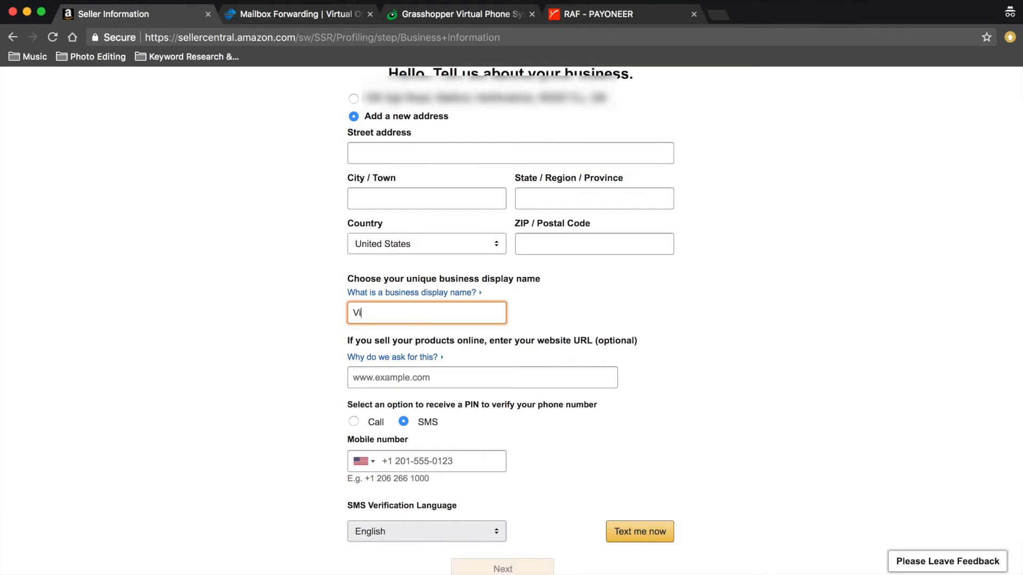
pyautogui.scroll(-1, 545, 414)
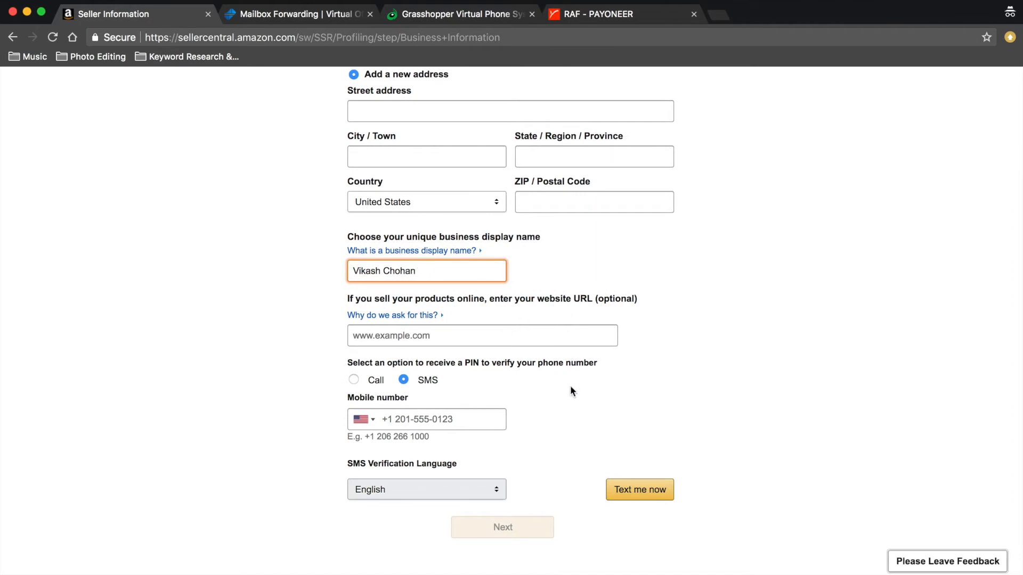
pyautogui.scroll(-1, 570, 385)
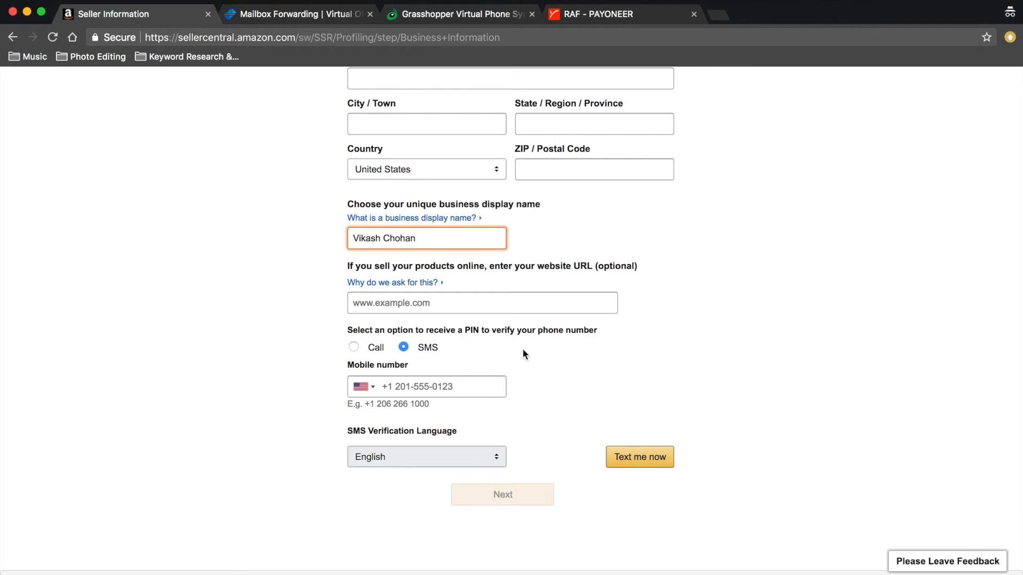
# Step: Keep SMS for the verification PIN, browse the phone country codes, and glance at Grasshopper
pyautogui.click(354, 348)
pyautogui.click(404, 347)
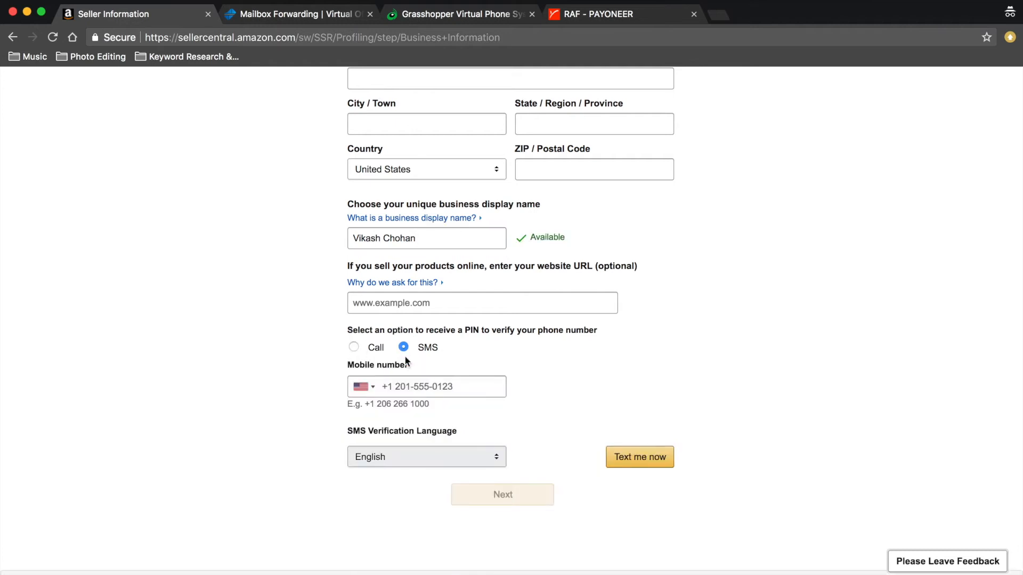
pyautogui.click(363, 386)
pyautogui.scroll(1, 405, 453)
pyautogui.scroll(3, 402, 450)
pyautogui.scroll(-4, 406, 452)
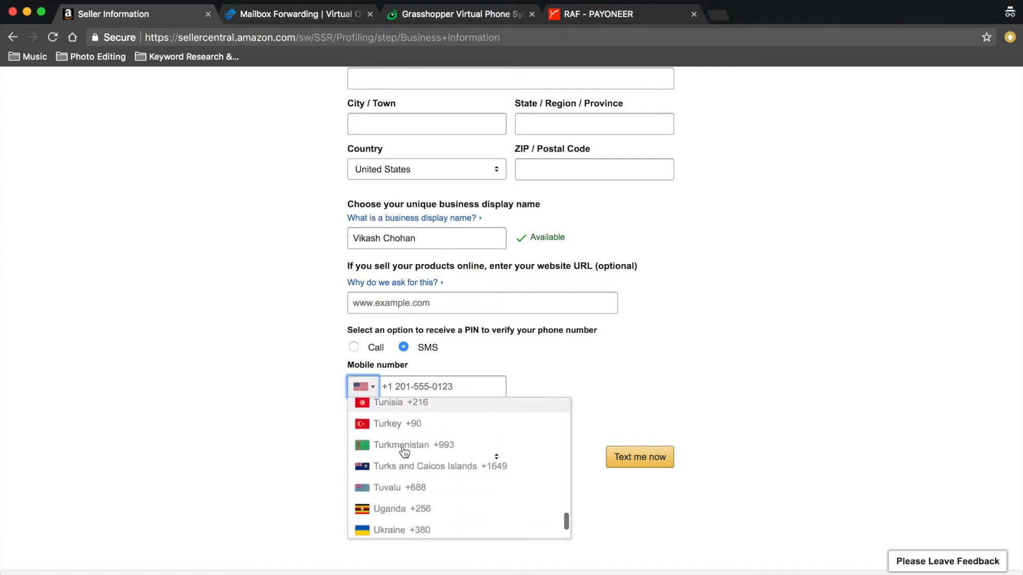
pyautogui.click(592, 384)
pyautogui.click(435, 18)
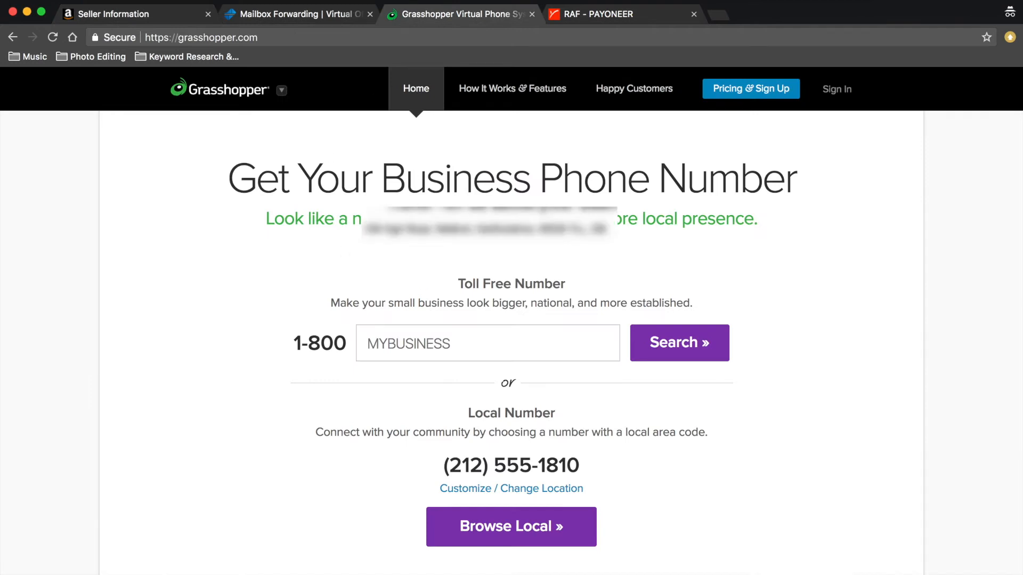
pyautogui.click(145, 19)
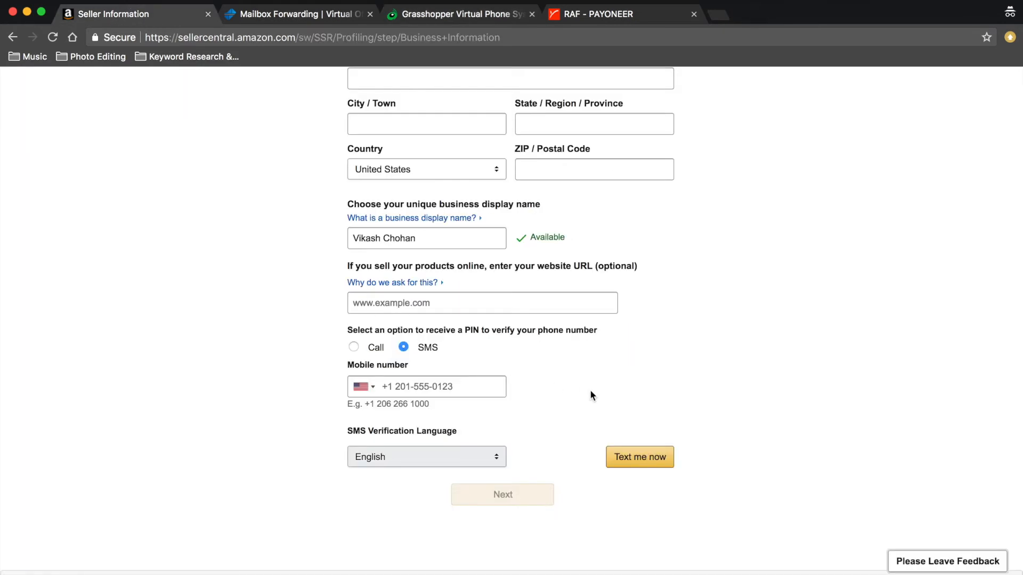
# Step: Set the phone country code to United Kingdom +44 and enter the mobile number
pyautogui.scroll(-3, 590, 391)
pyautogui.click(364, 299)
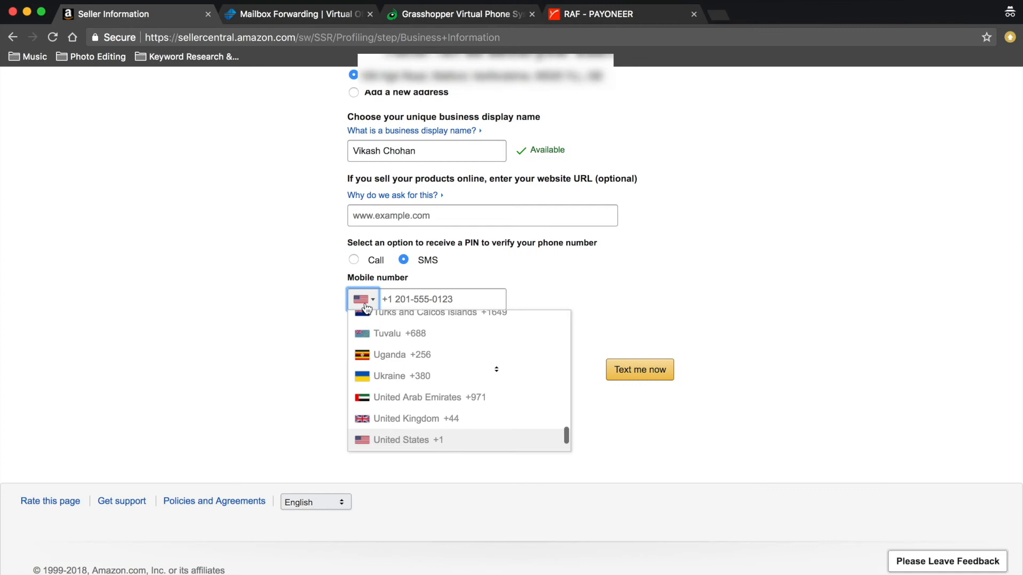
pyautogui.click(406, 419)
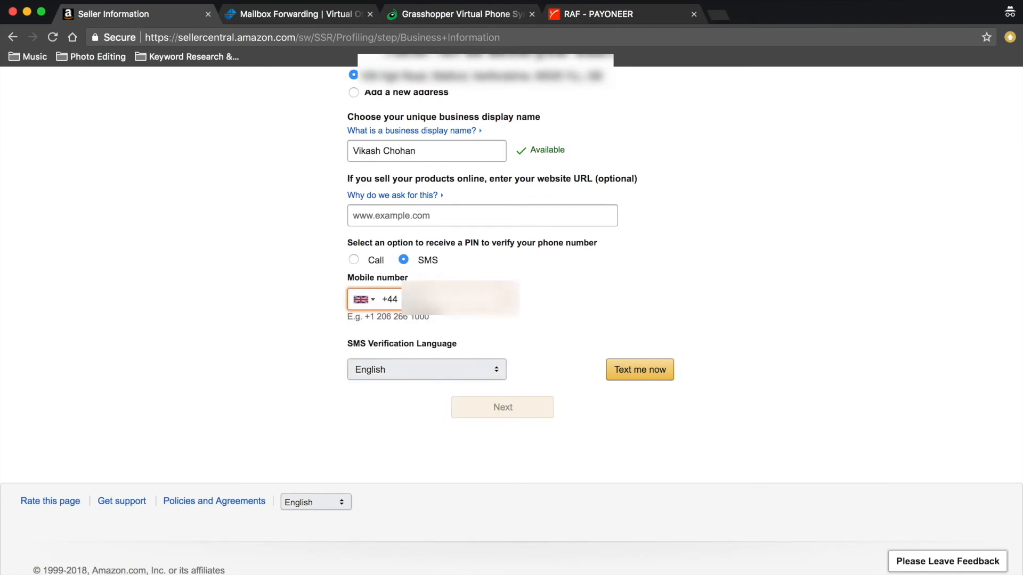
pyautogui.write('0')
# Step: Request the SMS PIN, enter the received code, and verify the number
pyautogui.click(632, 374)
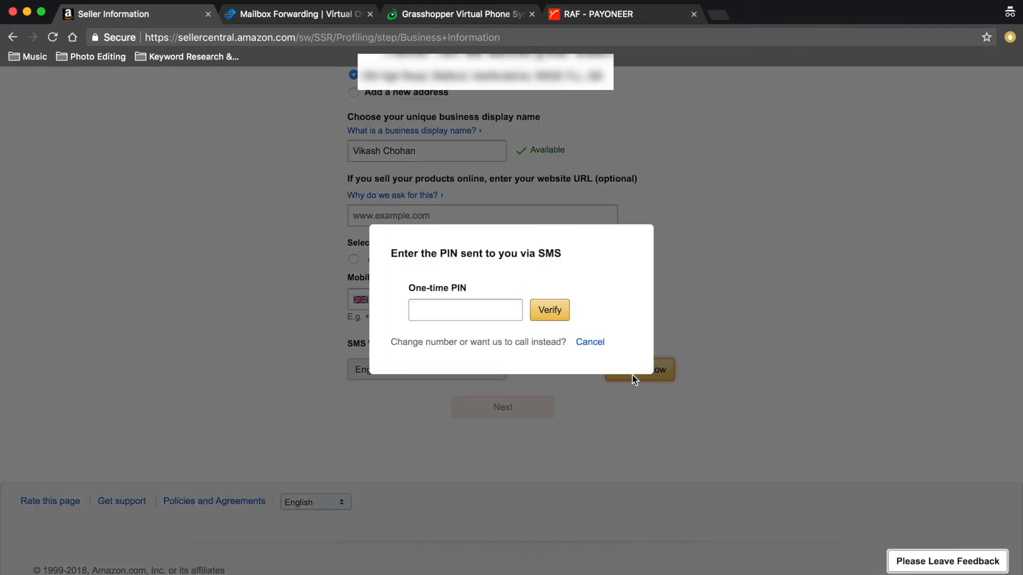
pyautogui.click(447, 308)
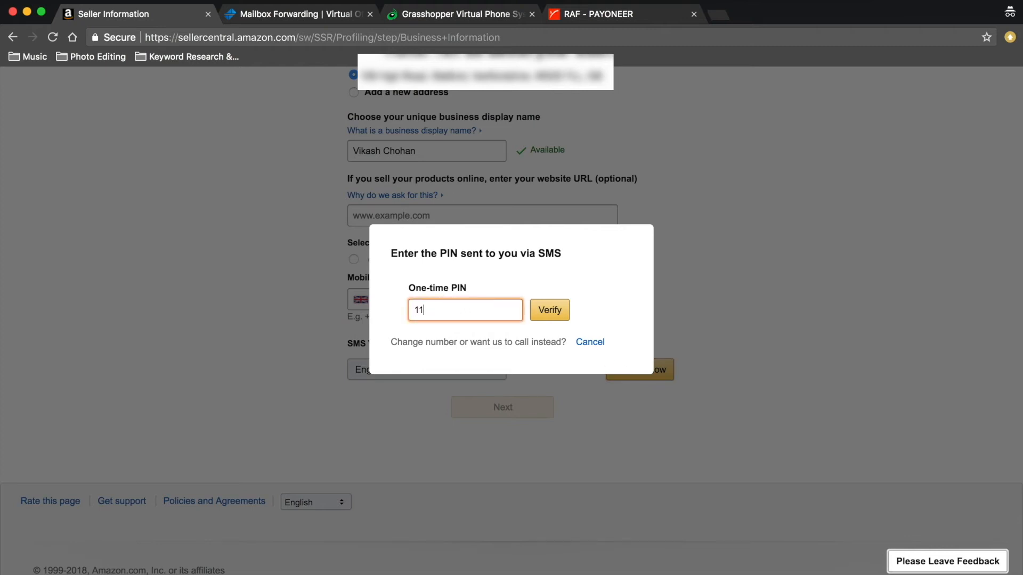
pyautogui.click(540, 309)
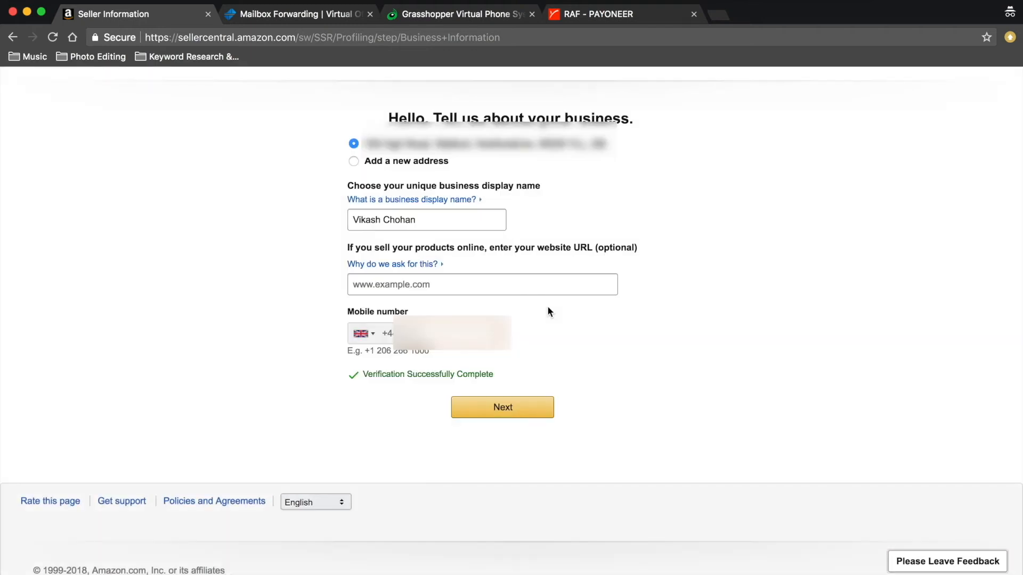
# Step: On the Billing / Deposit step, leave the bank location as United States and open Payoneer
pyautogui.click(528, 409)
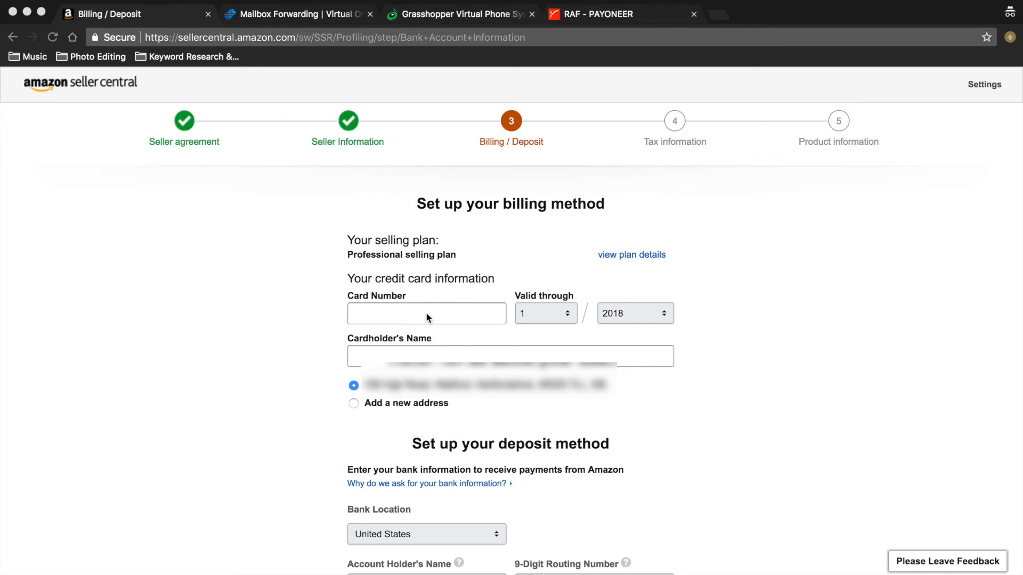
pyautogui.scroll(-3, 494, 376)
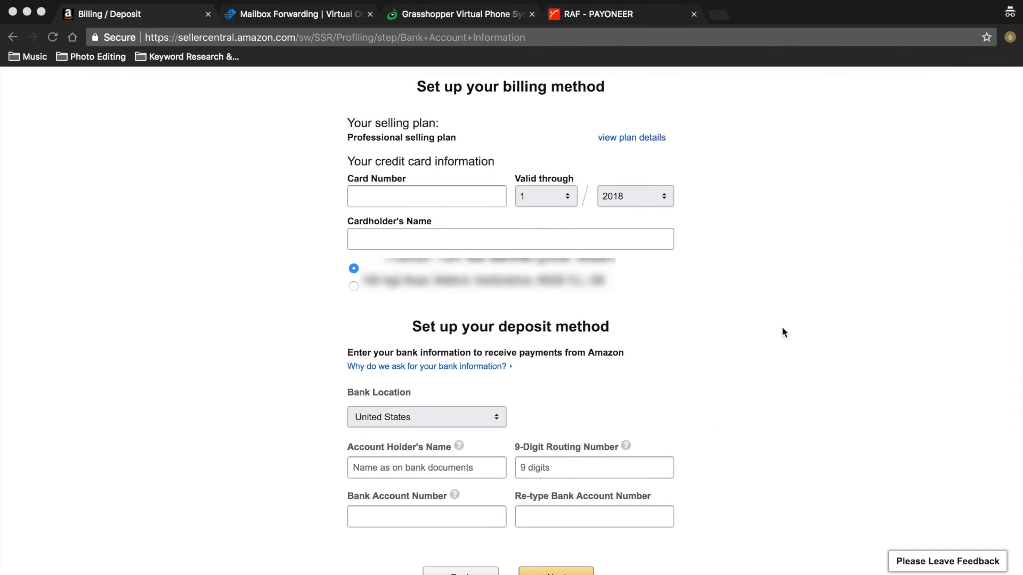
pyautogui.click(493, 420)
pyautogui.click(491, 421)
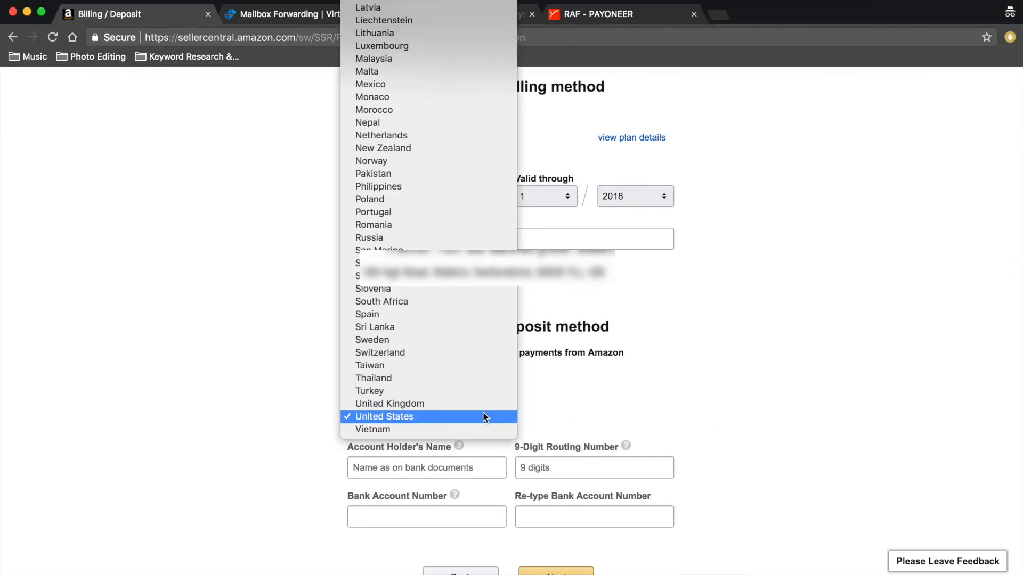
pyautogui.click(652, 429)
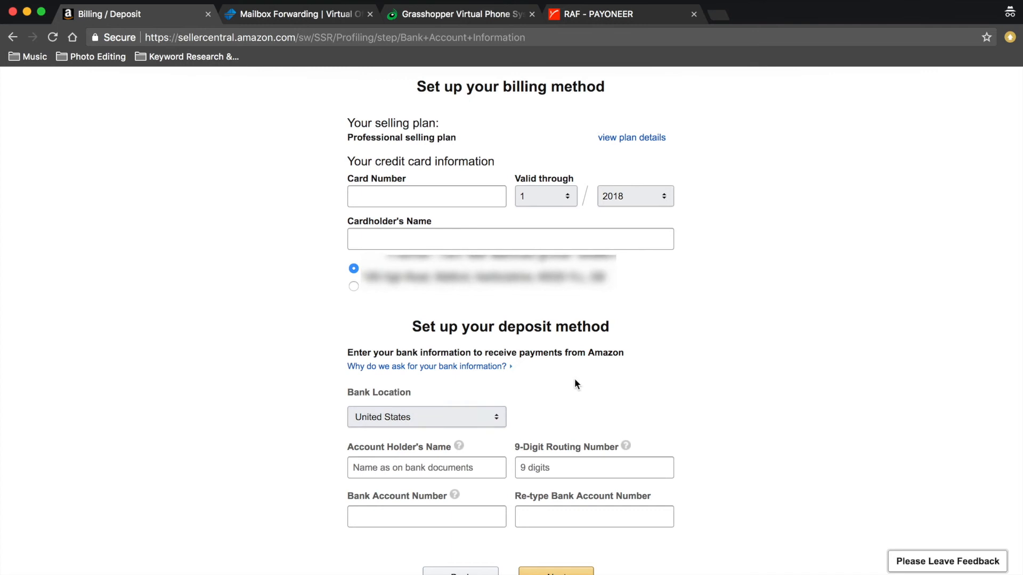
pyautogui.scroll(1, 634, 240)
pyautogui.click(622, 18)
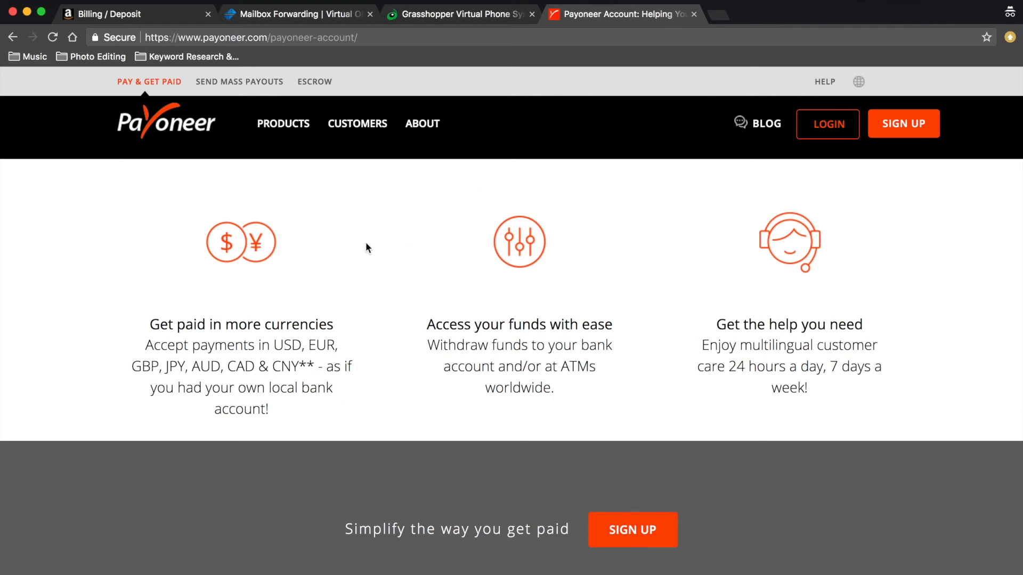
# Step: Return from Payoneer to the Amazon billing and deposit form
pyautogui.click(149, 13)
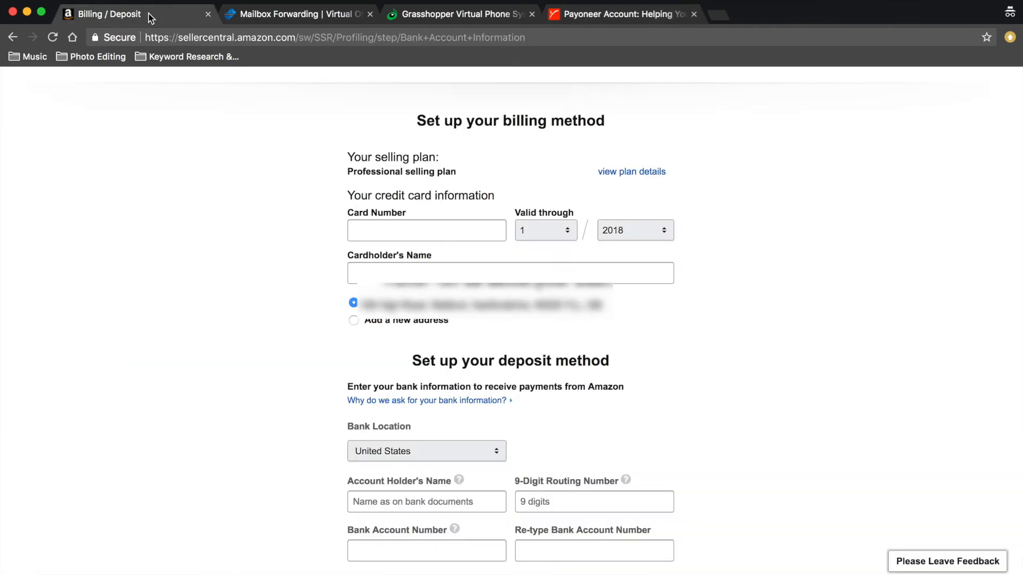
# Step: Fill in the card and account-holder fields and set the deposit bank location to United Kingdom
pyautogui.click(396, 223)
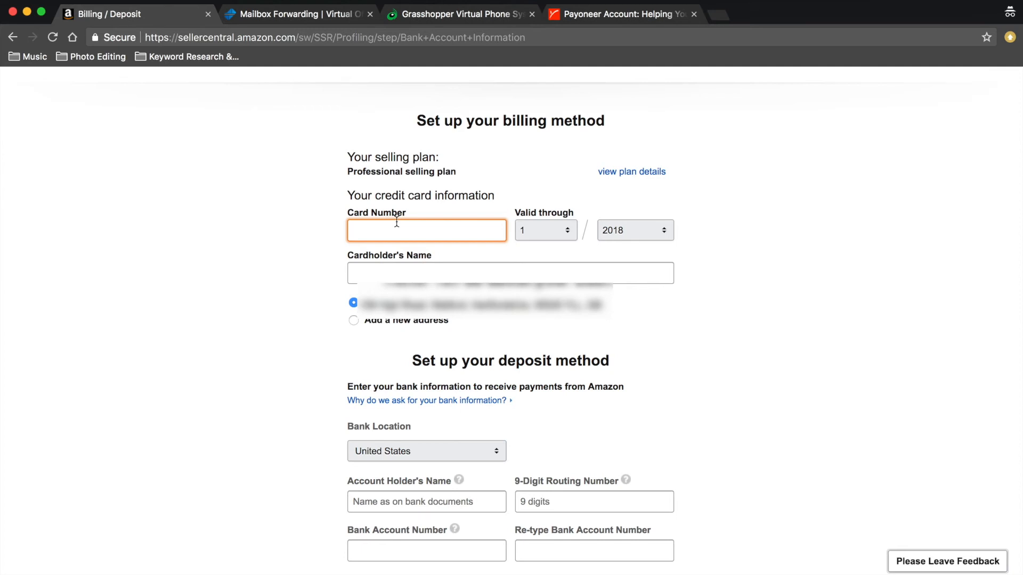
pyautogui.scroll(-2, 396, 222)
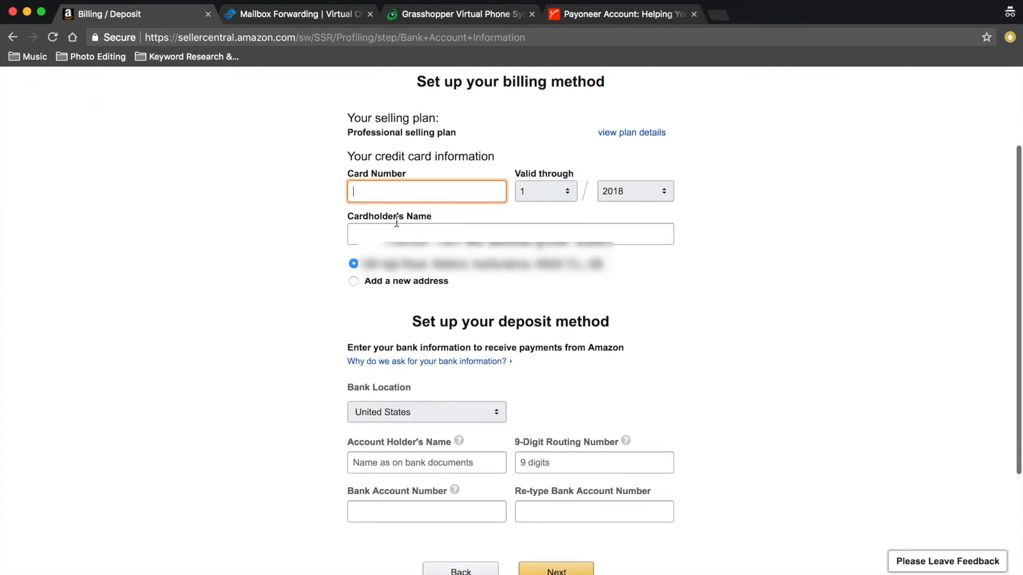
pyautogui.scroll(-2, 397, 223)
pyautogui.click(413, 426)
pyautogui.click(418, 371)
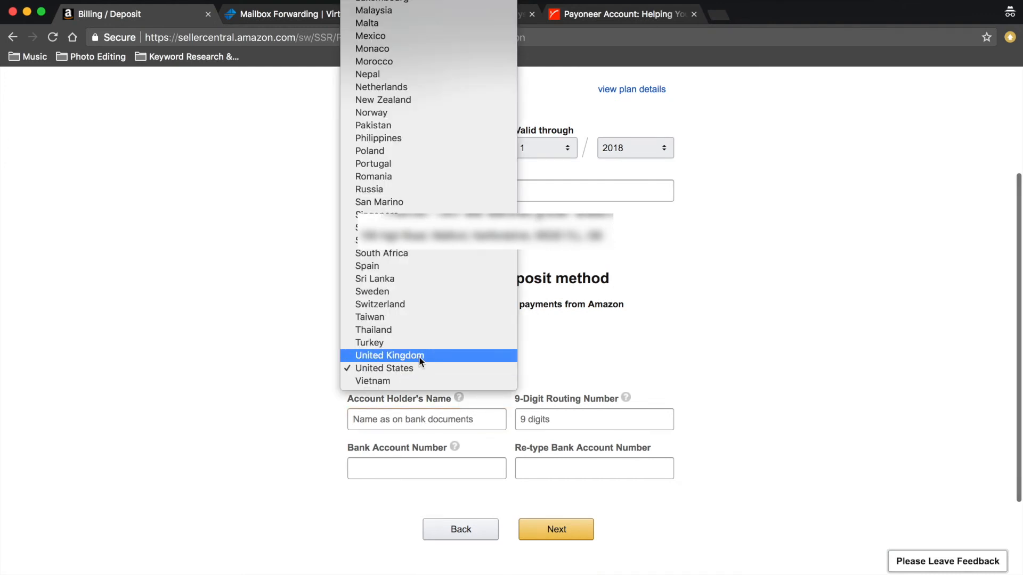
pyautogui.click(419, 355)
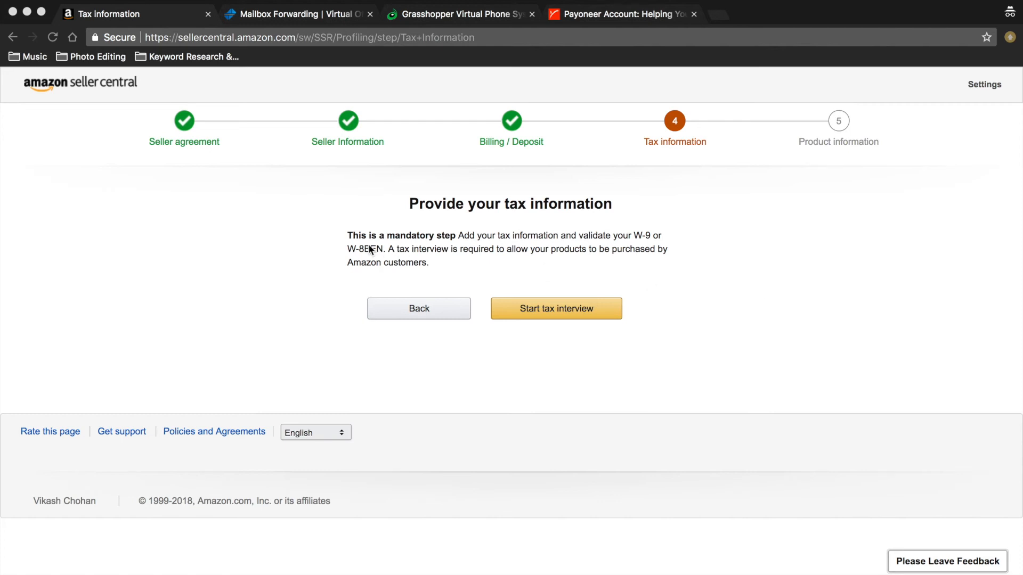
# Step: Start the tax interview, declare not being a U.S. person, and enter the full name
pyautogui.click(563, 318)
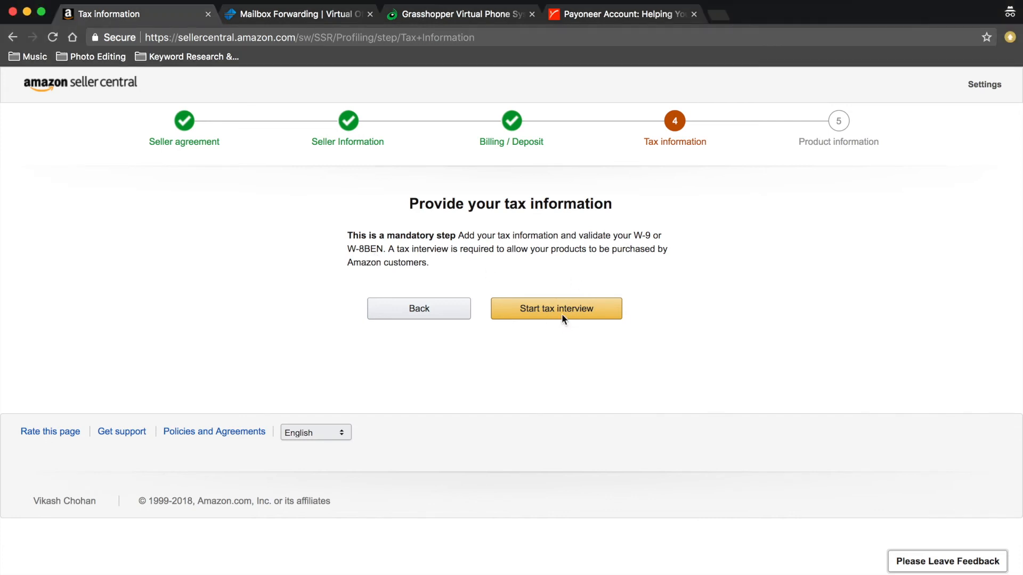
pyautogui.click(562, 315)
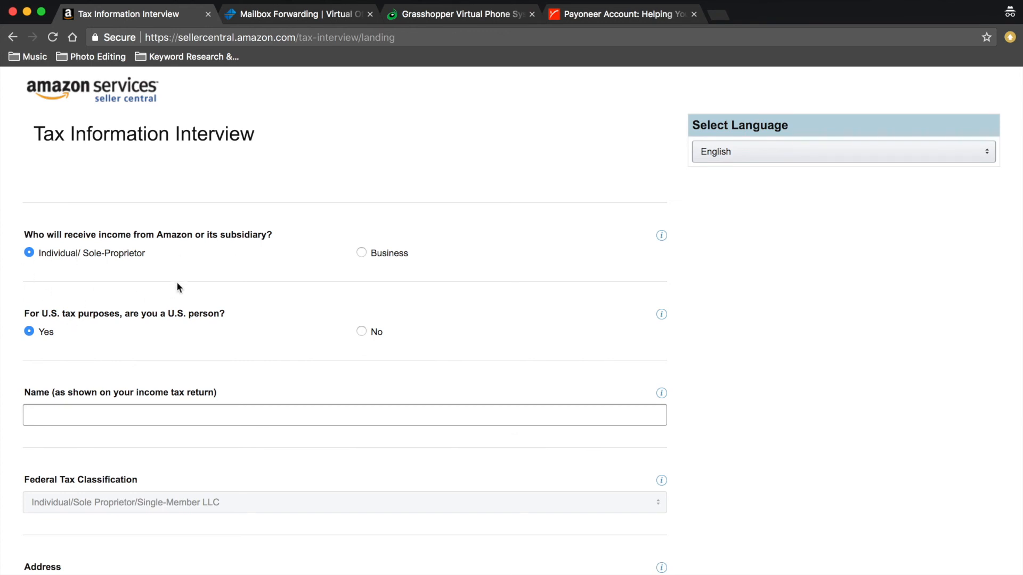
pyautogui.scroll(-3, 128, 357)
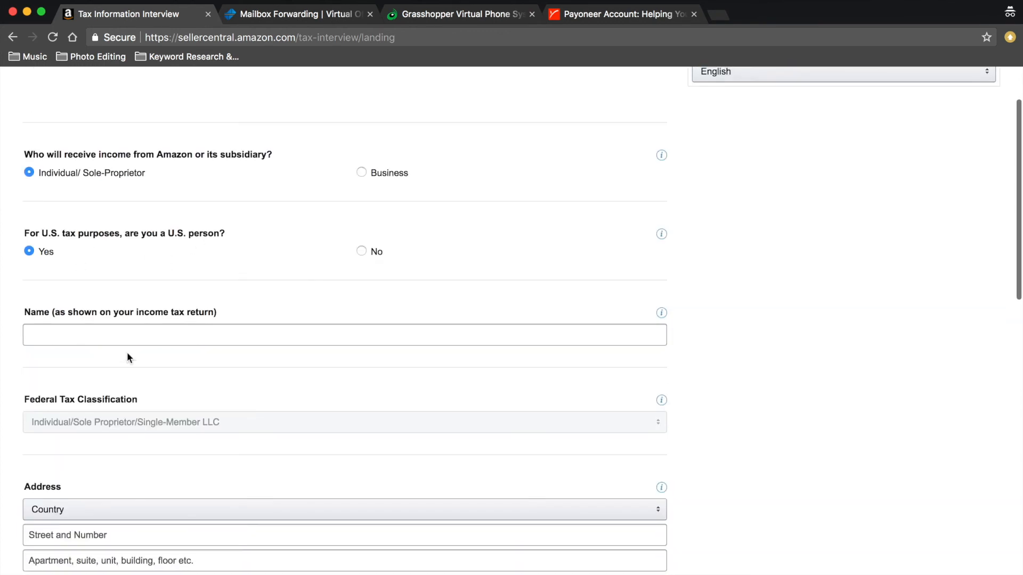
pyautogui.click(362, 252)
pyautogui.click(206, 336)
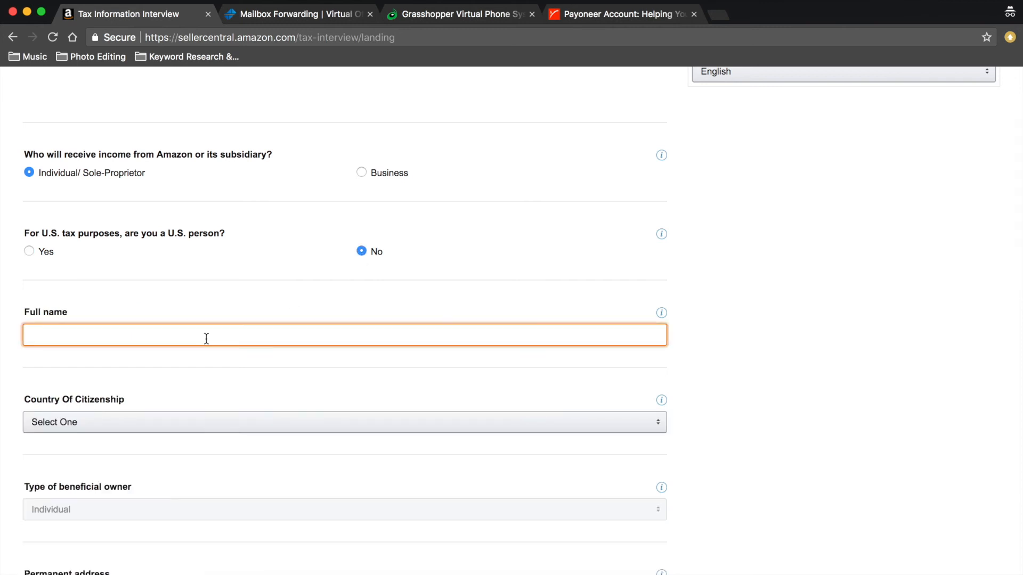
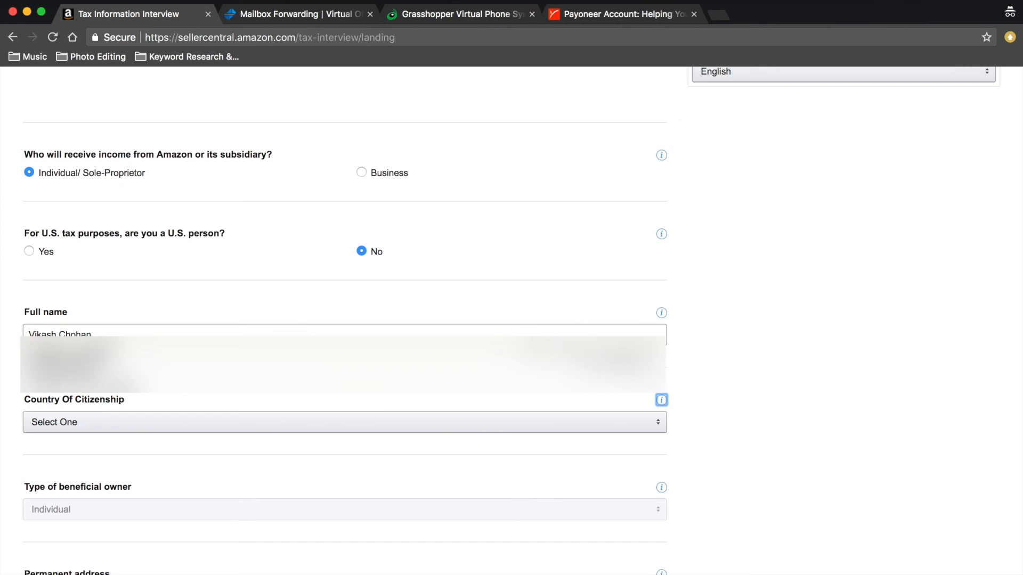
# Step: Set citizenship and permanent address country to United Kingdom and fill in the street address
pyautogui.click(112, 422)
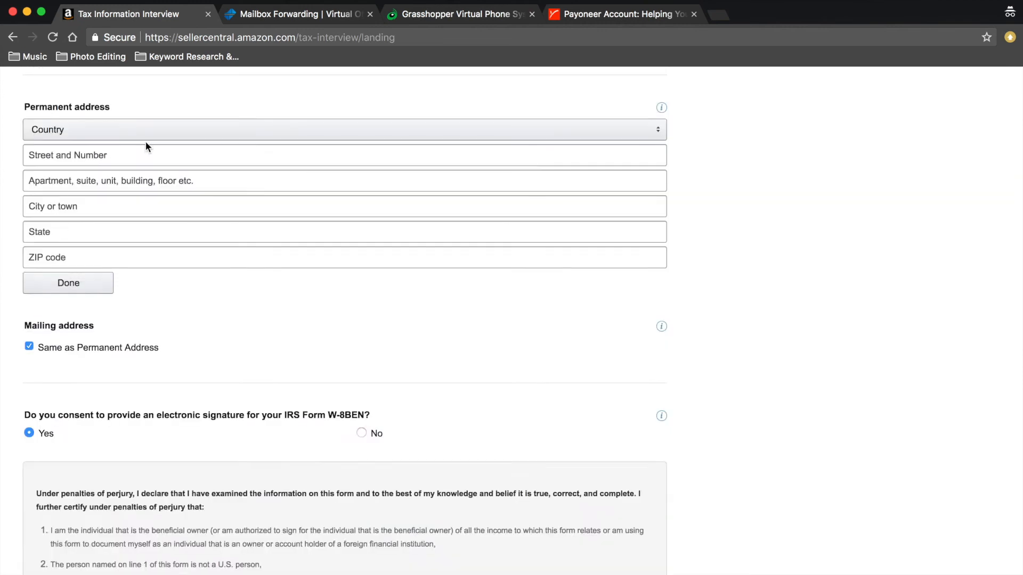
pyautogui.scroll(3, 155, 208)
pyautogui.click(164, 276)
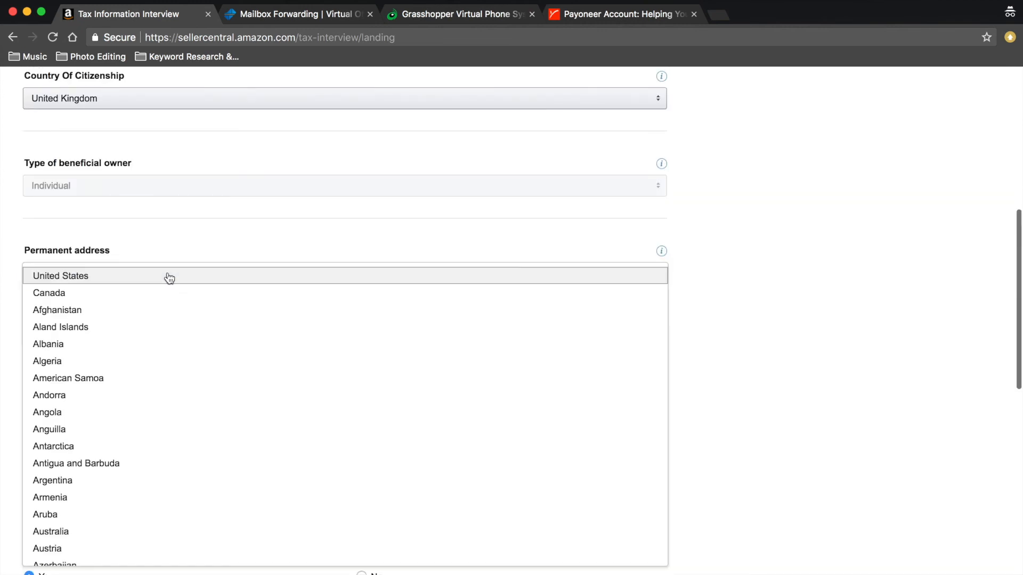
pyautogui.scroll(-20, 157, 315)
pyautogui.click(198, 414)
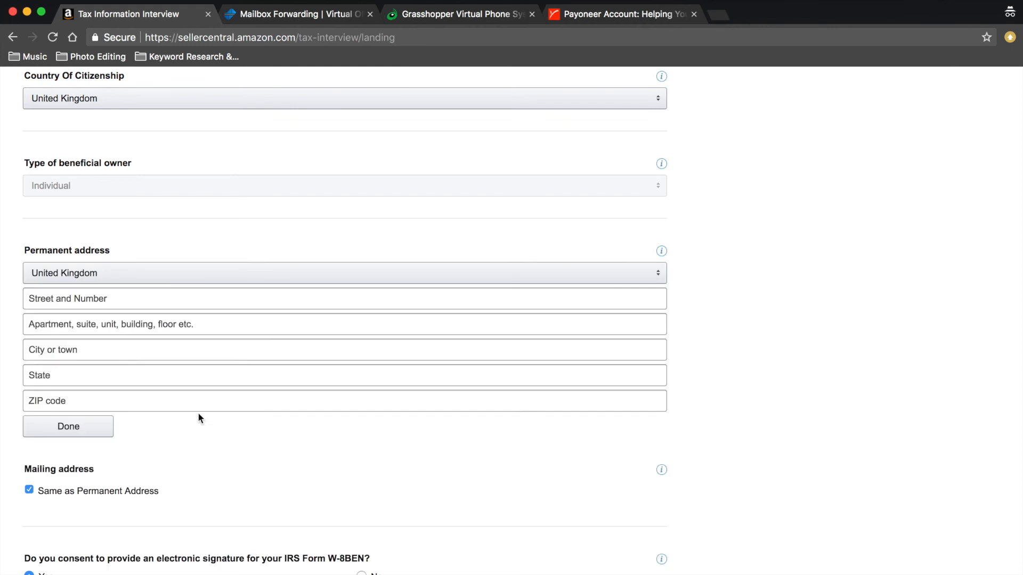
pyautogui.click(94, 298)
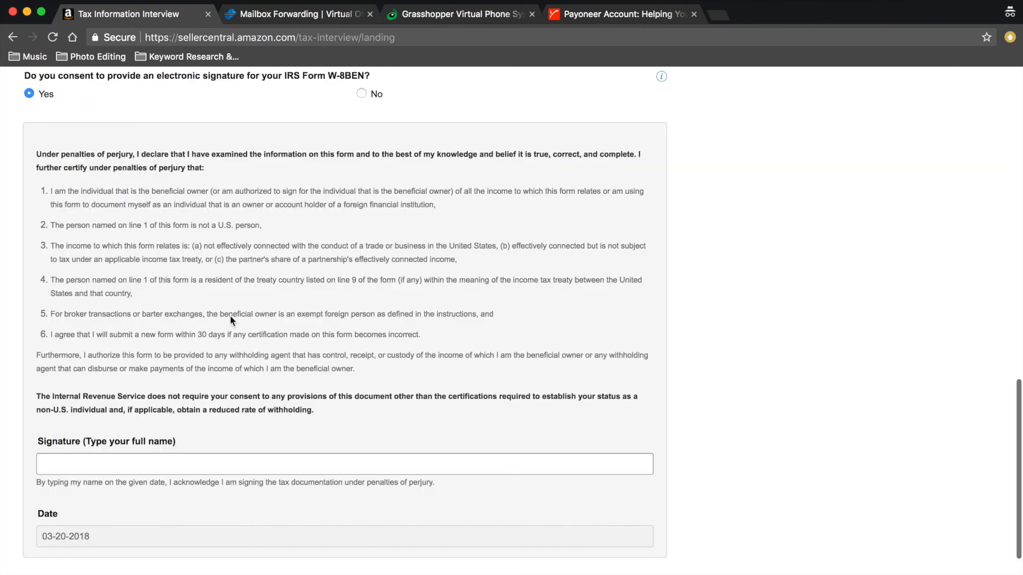
# Step: Sign the form with the full name and submit the tax interview
pyautogui.click(149, 457)
pyautogui.scroll(-3, 372, 474)
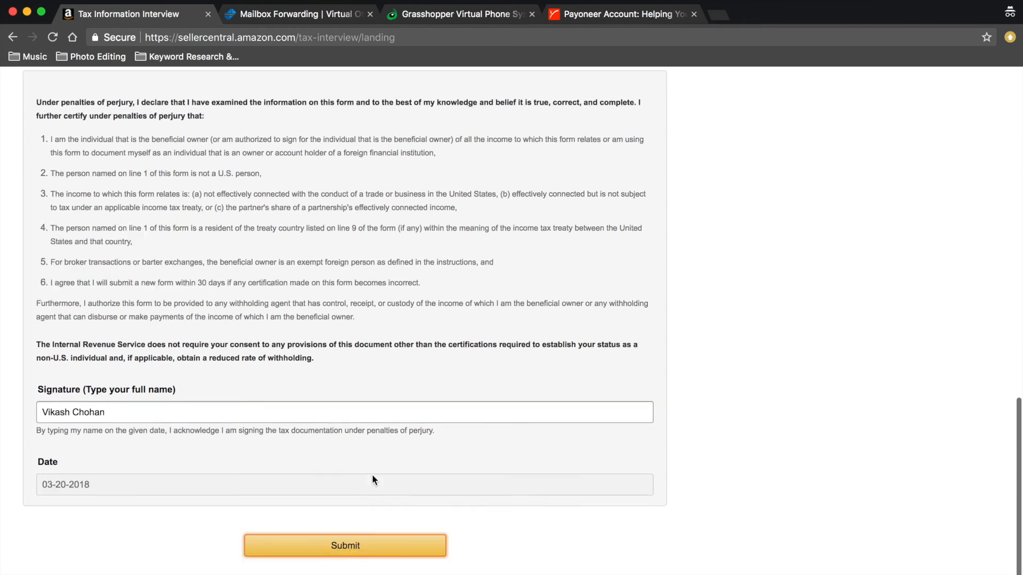
pyautogui.press('Tab')
pyautogui.click(391, 525)
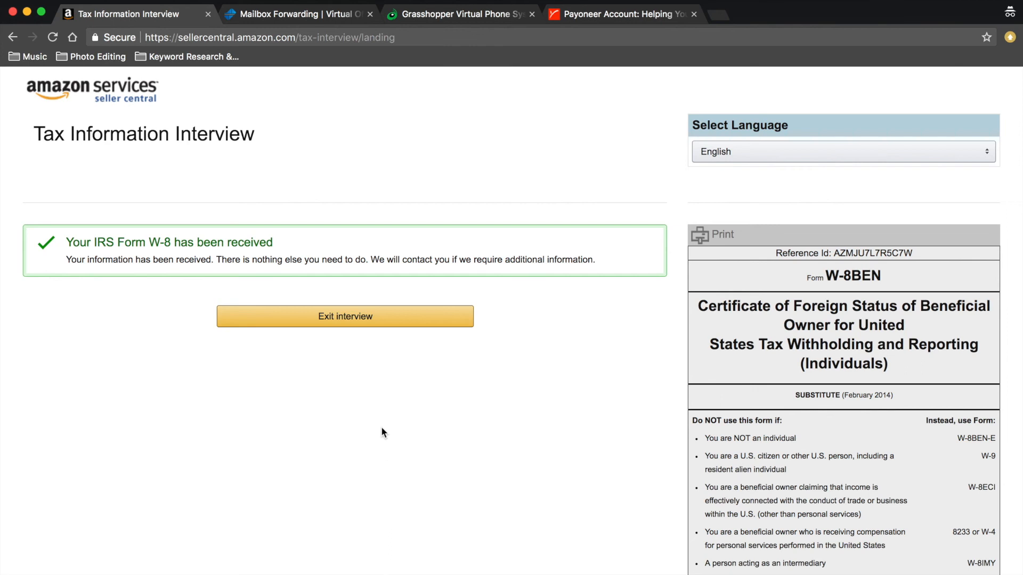
# Step: Exit the interview, then answer No to UPCs, answer the own-brand question, and choose 101-500 products
pyautogui.click(366, 317)
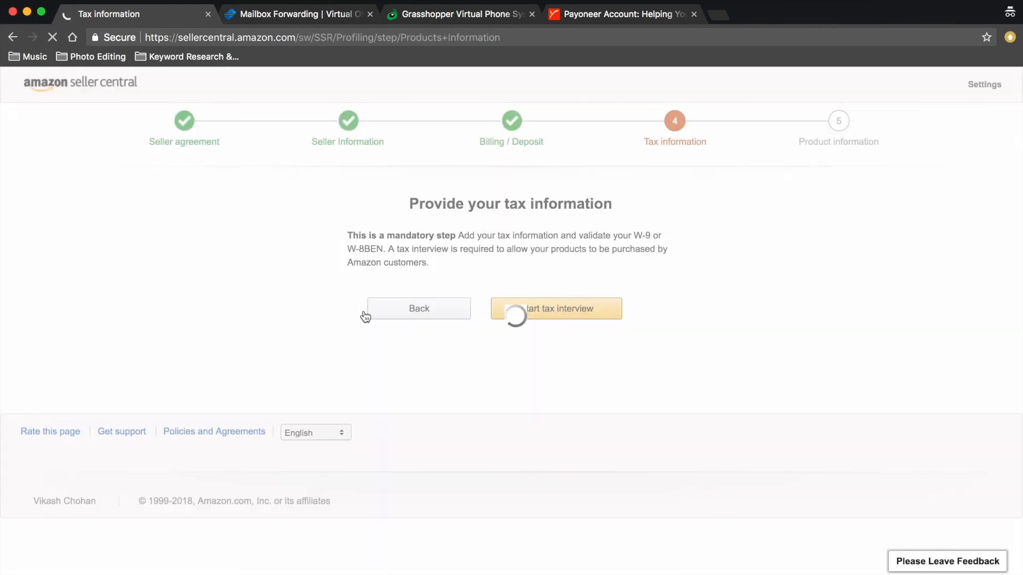
pyautogui.click(365, 318)
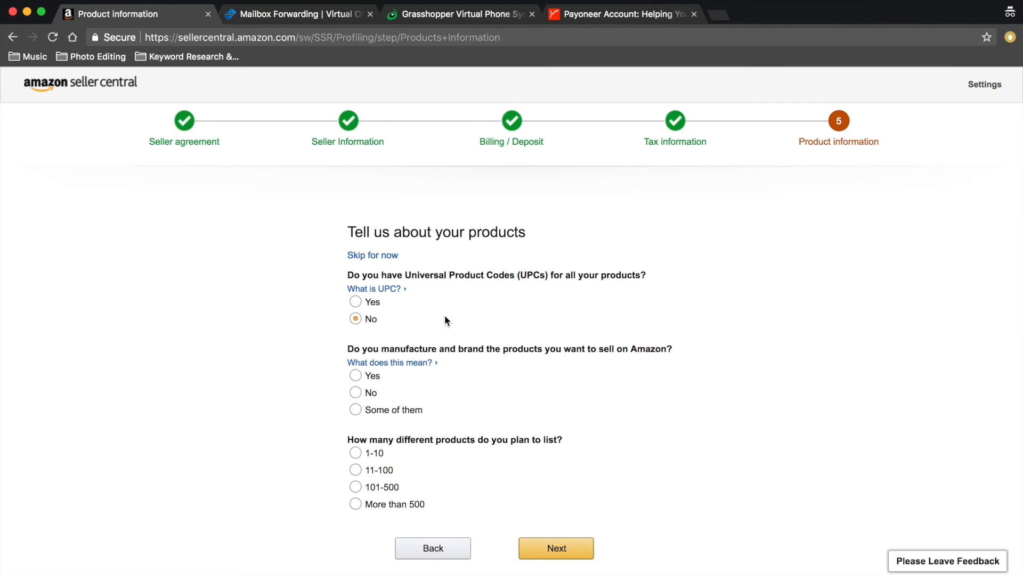
pyautogui.click(477, 410)
pyautogui.click(513, 488)
# Step: Skip both the product questions and the product categories selection
pyautogui.click(387, 256)
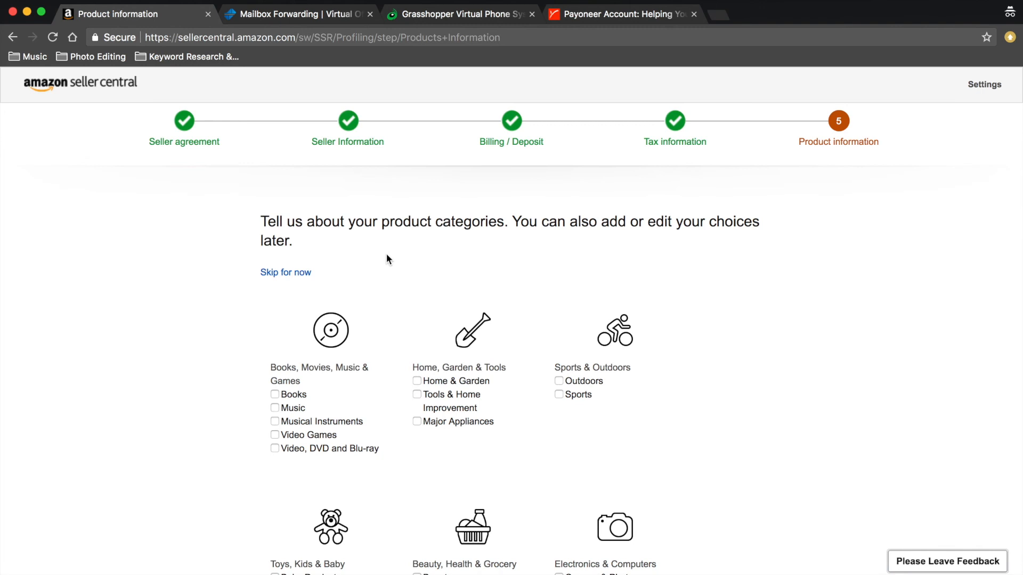
pyautogui.scroll(-5, 367, 384)
pyautogui.scroll(-8, 459, 452)
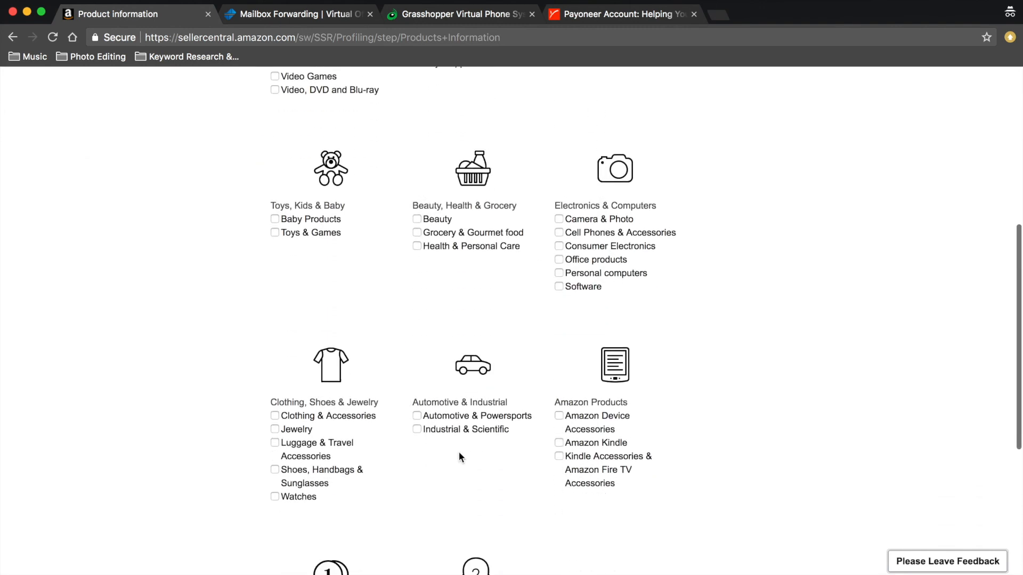
pyautogui.scroll(10, 458, 451)
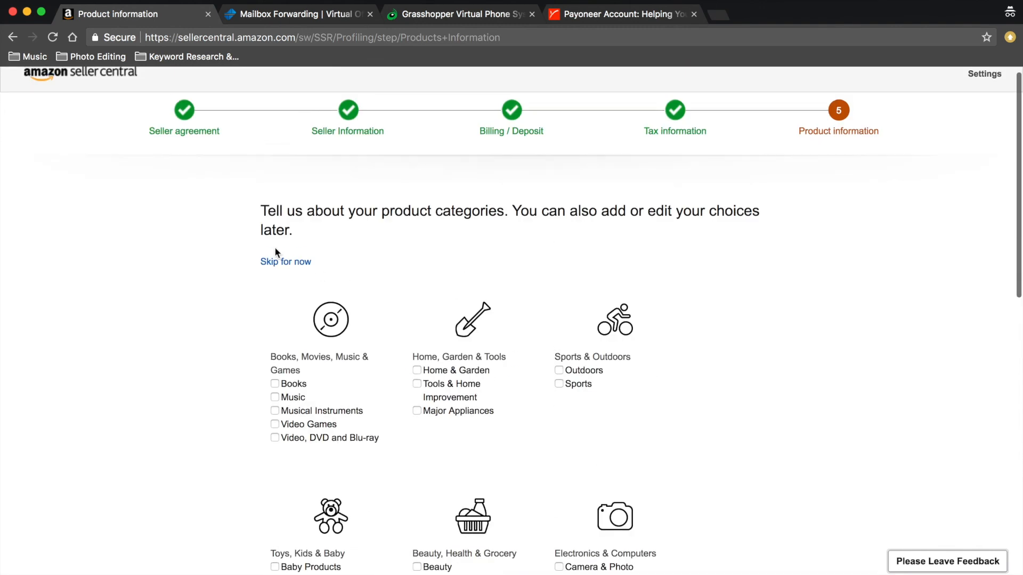
pyautogui.click(280, 262)
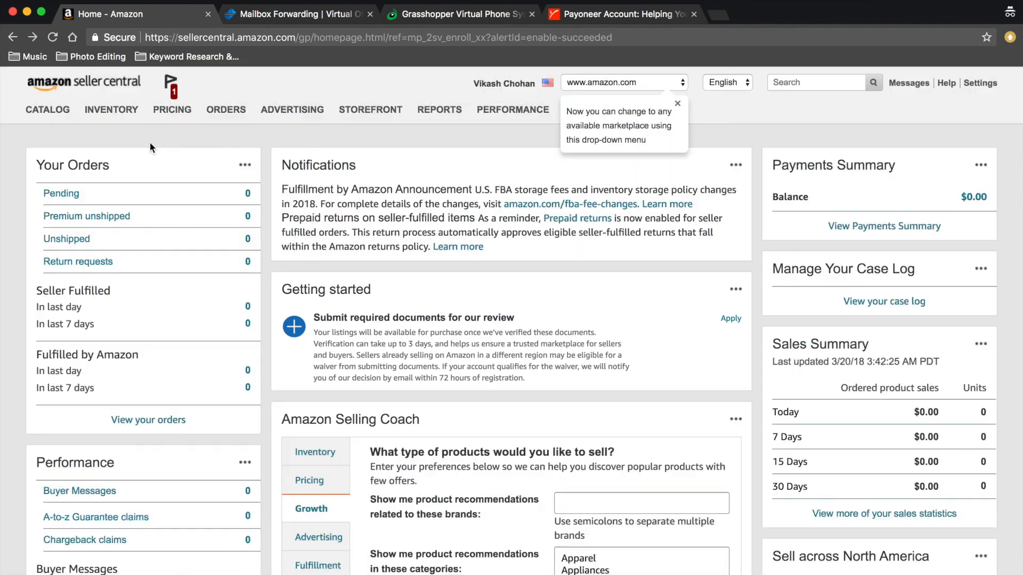
# Step: Go to Add a Product from the INVENTORY menu
pyautogui.moveTo(112, 110)
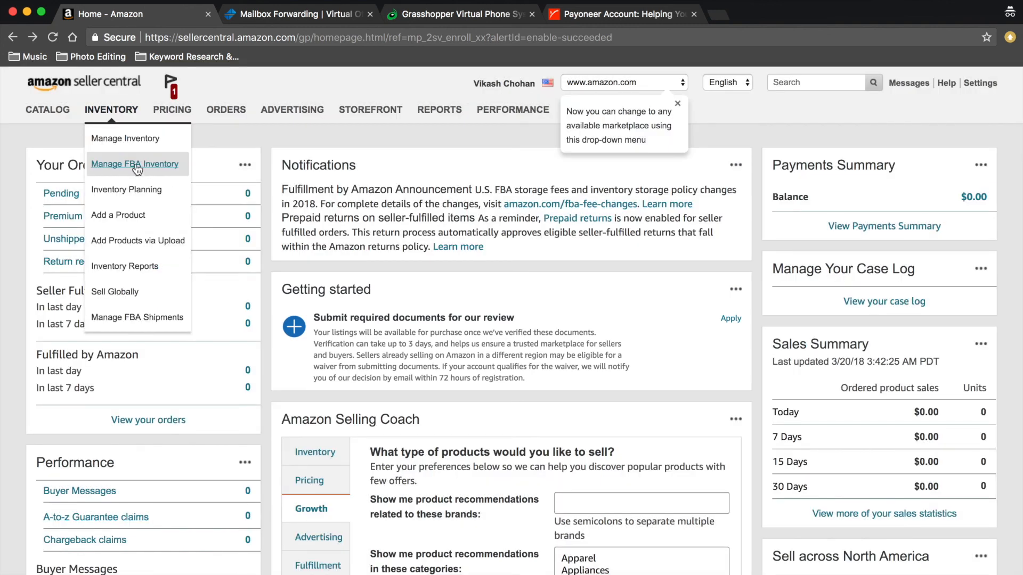
pyautogui.click(130, 215)
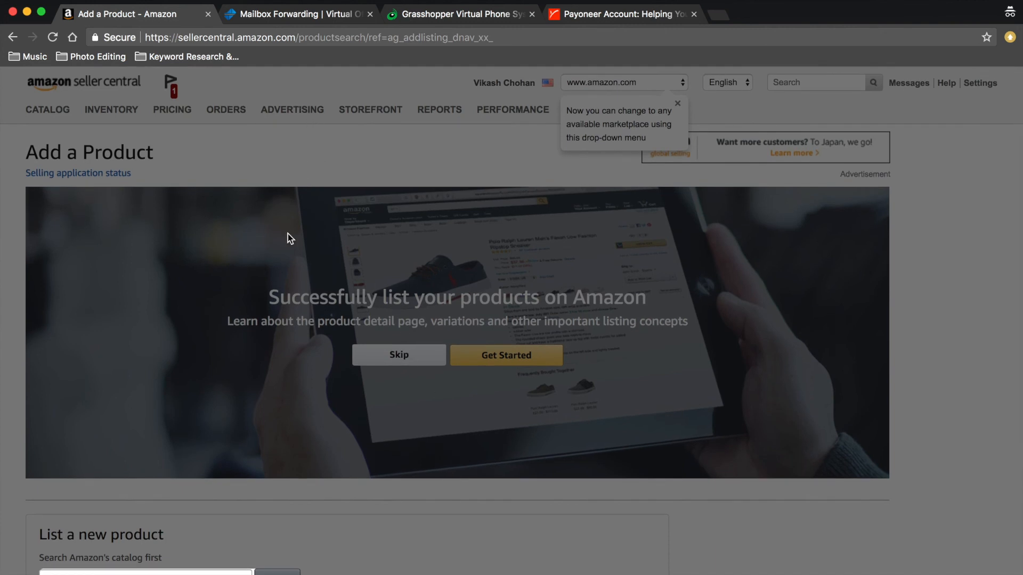
pyautogui.click(284, 14)
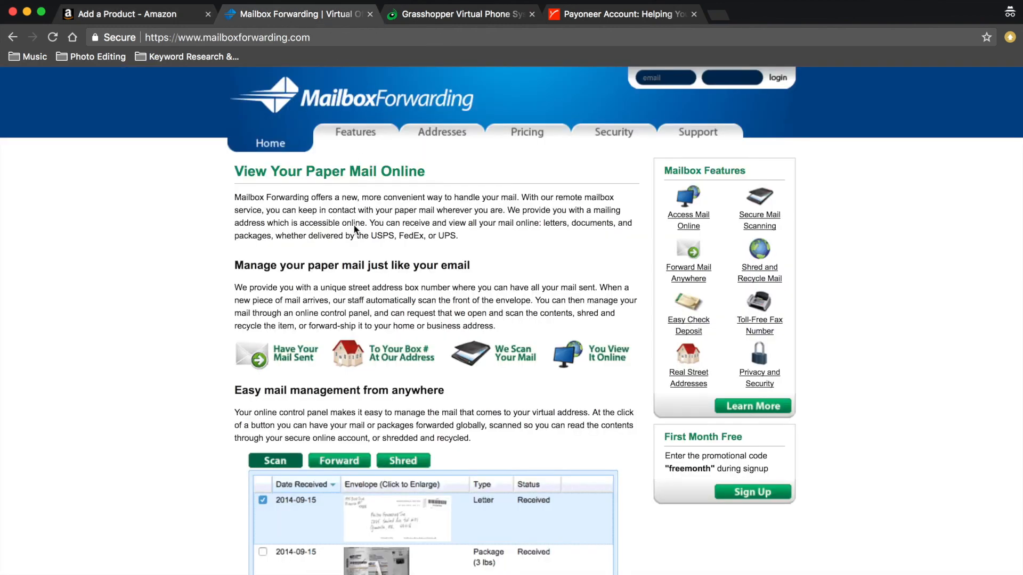
pyautogui.click(472, 14)
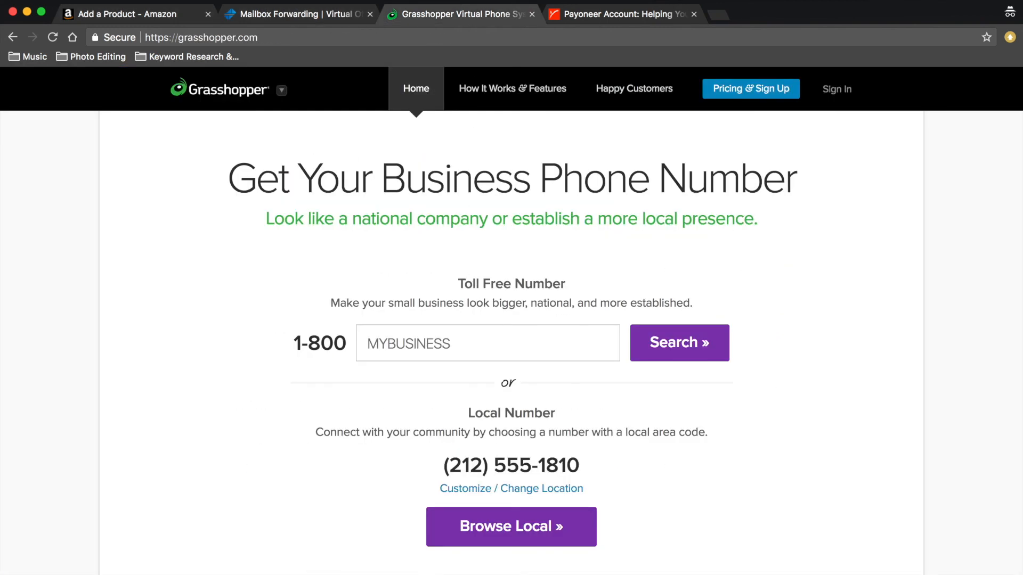
pyautogui.click(629, 19)
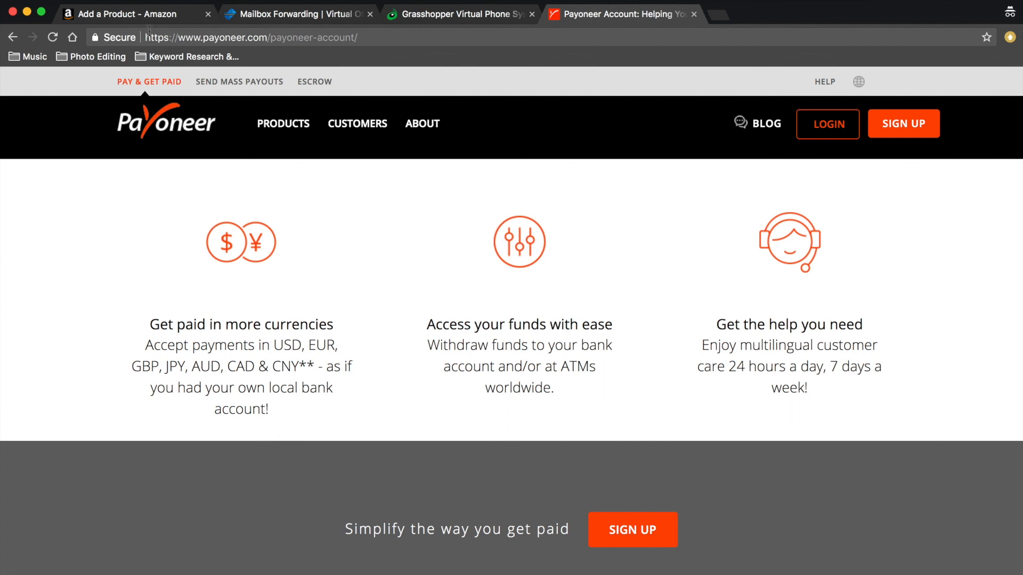
pyautogui.click(147, 16)
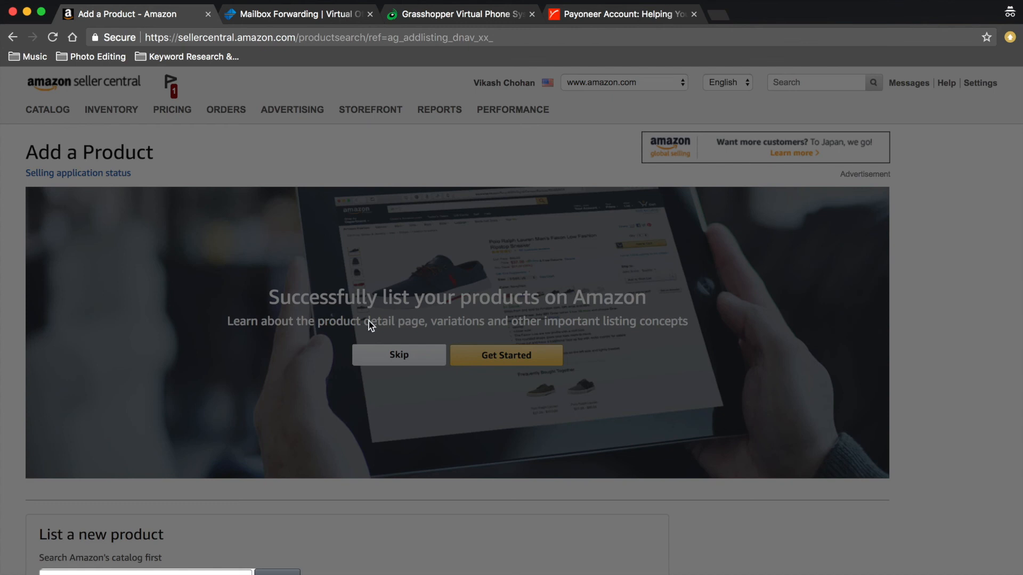